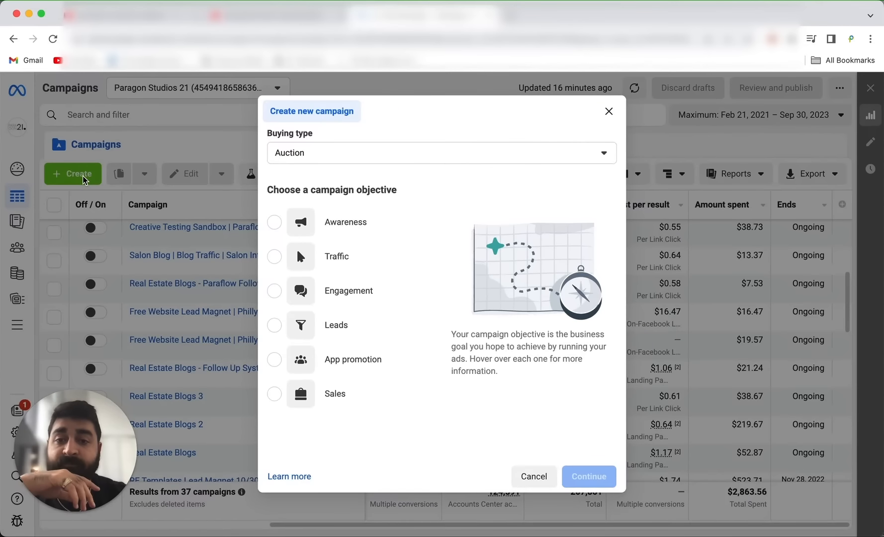
Create a new campaign with the Auction buying type and the Leads objective.
left_click(378, 154)
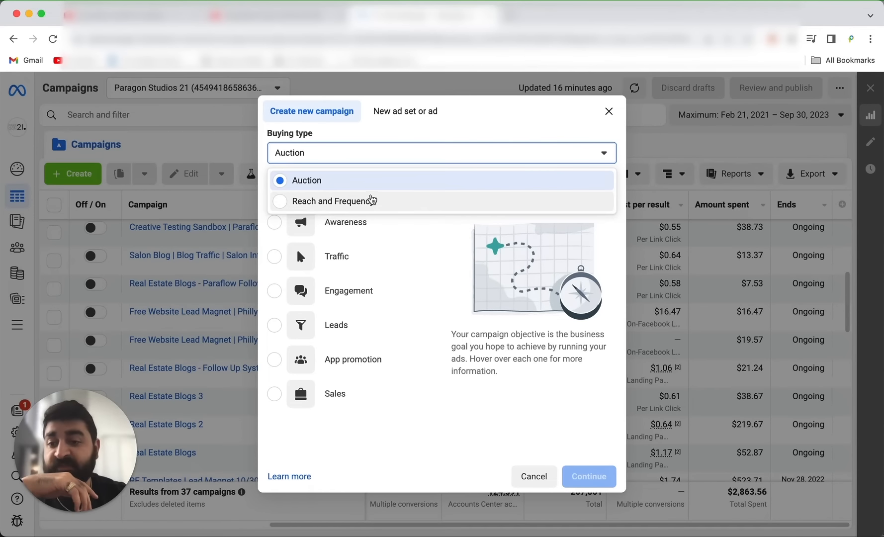
left_click(373, 182)
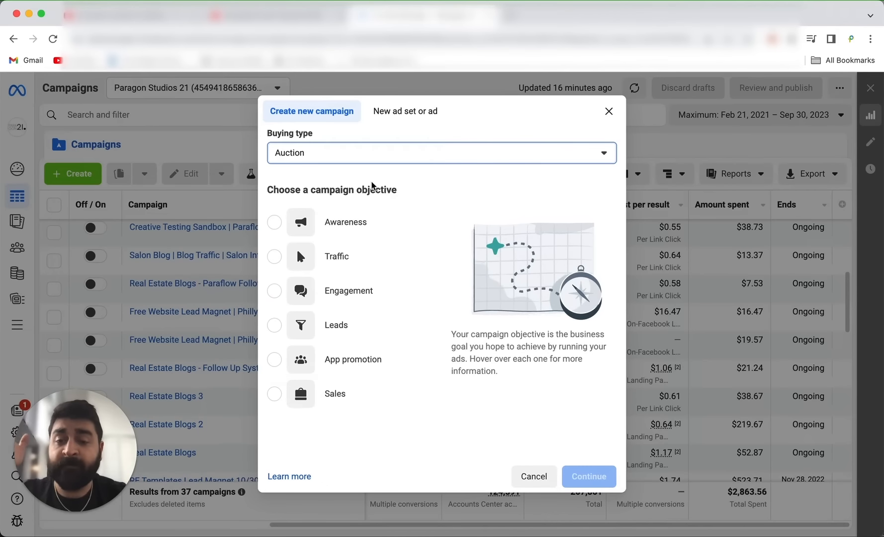
mouse_move(372, 215)
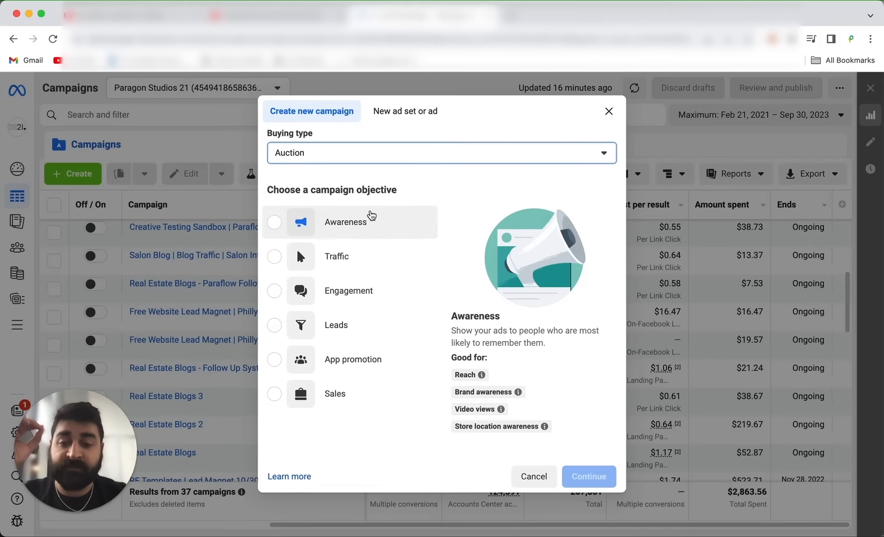
mouse_move(339, 331)
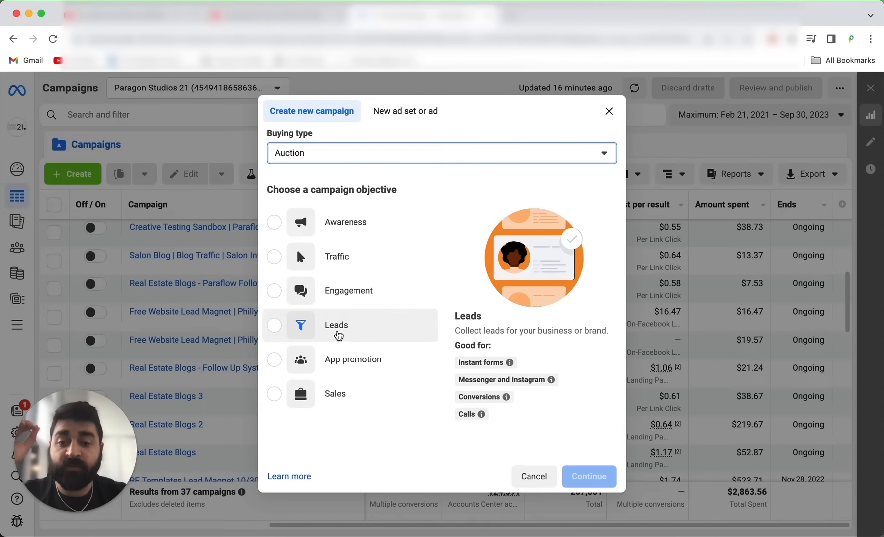
mouse_move(335, 401)
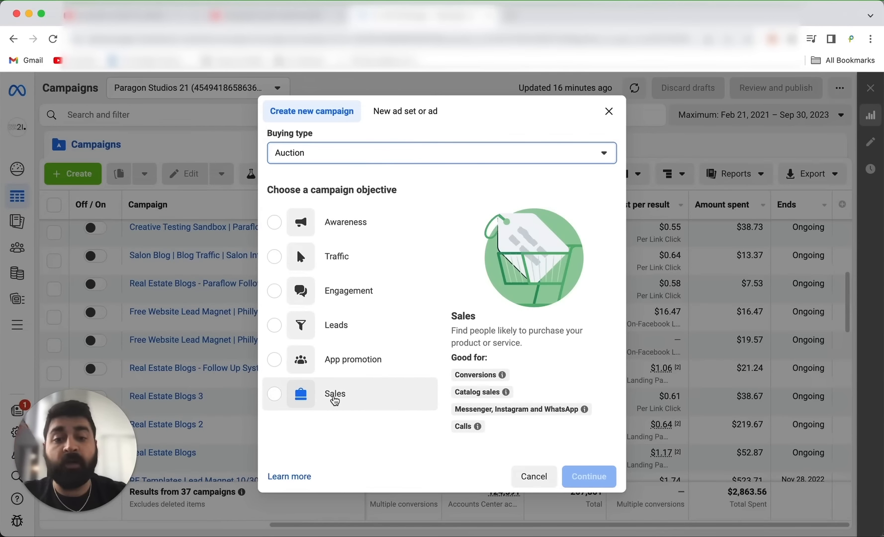
mouse_move(341, 371)
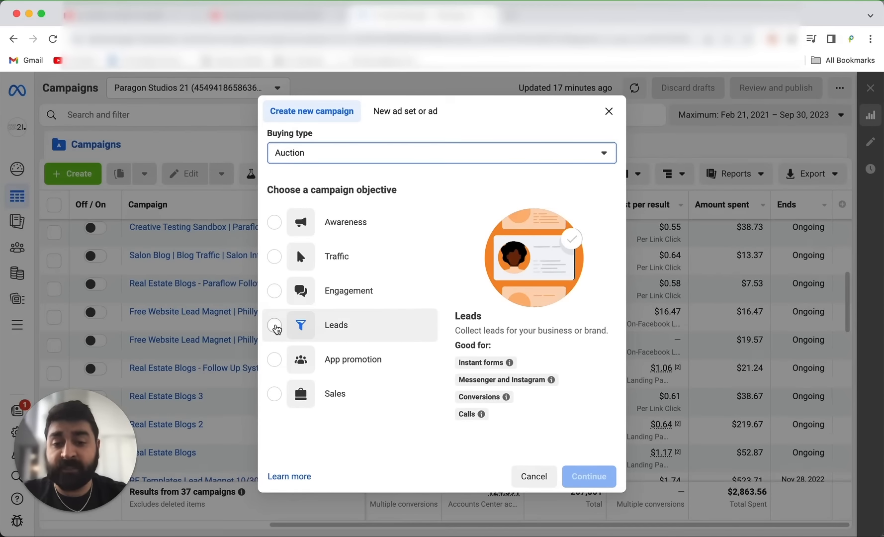
left_click(275, 327)
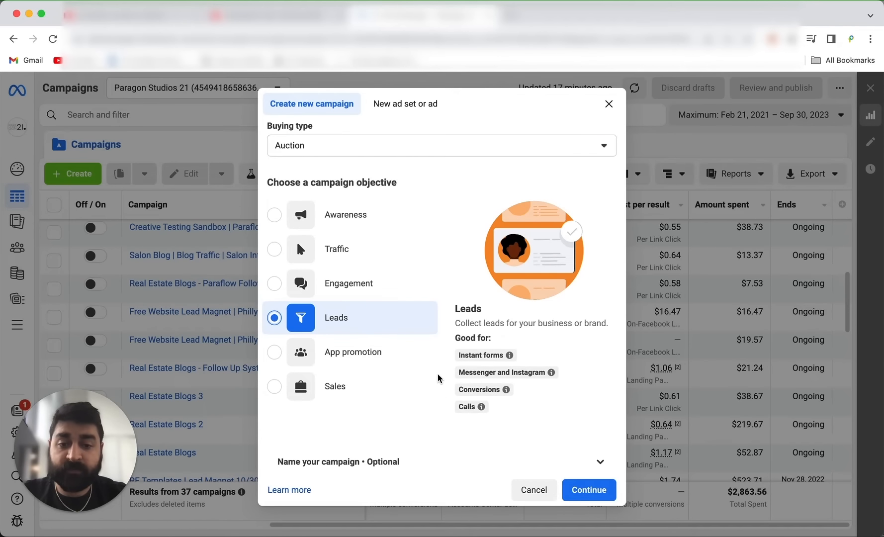
scroll(440, 379, "down", 1)
left_click(610, 498)
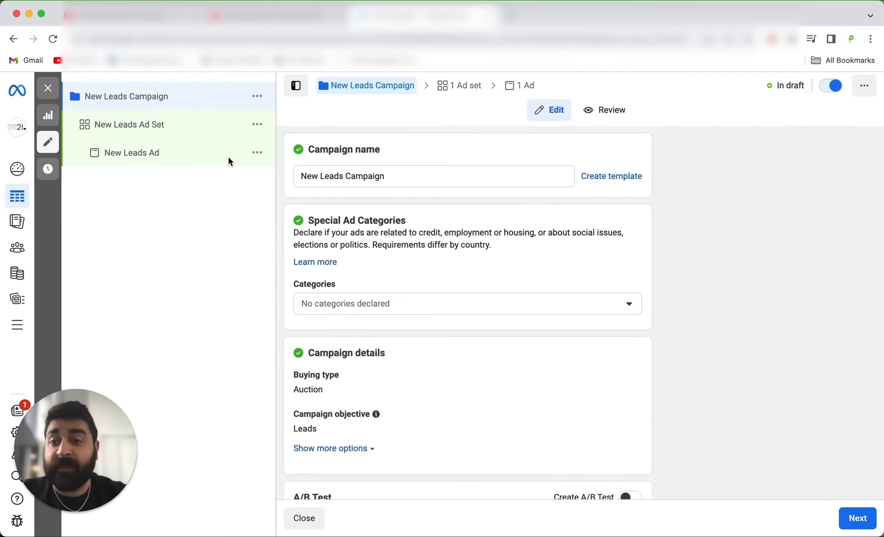
Rename the campaign as "TOF - Test Campaign - 09/30/23".
triple_click(348, 175)
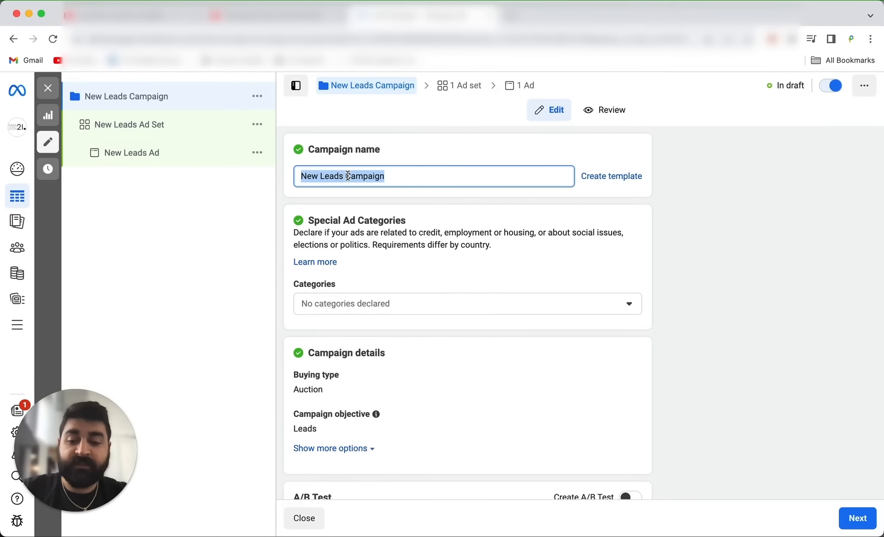
type("TOf")
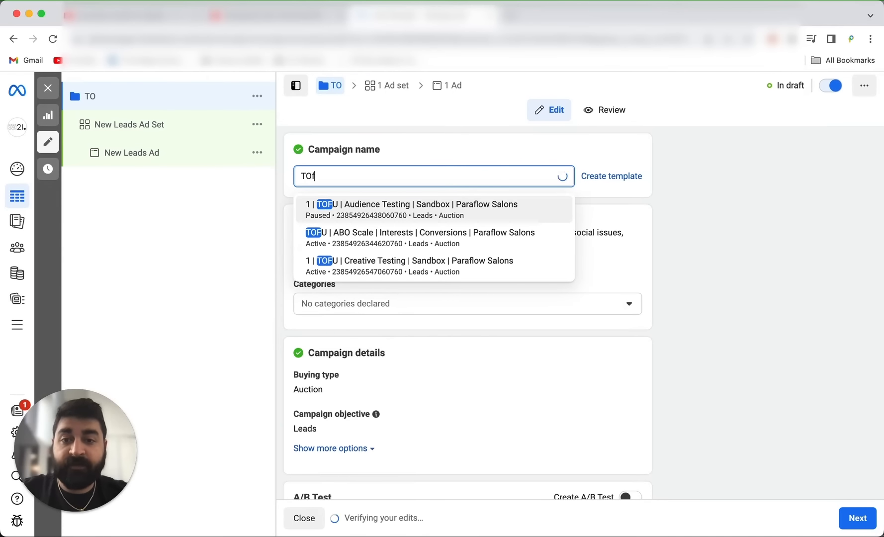
key("BackSpace")
type("F")
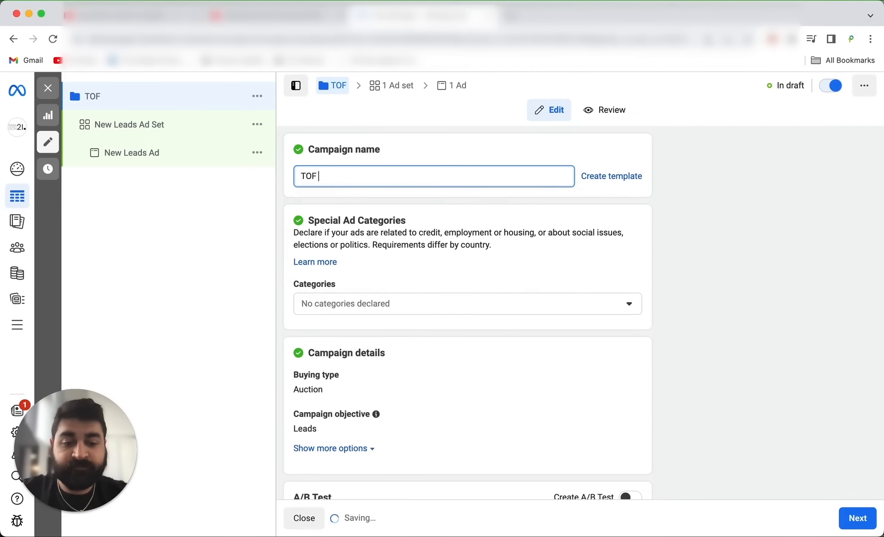
type(" -")
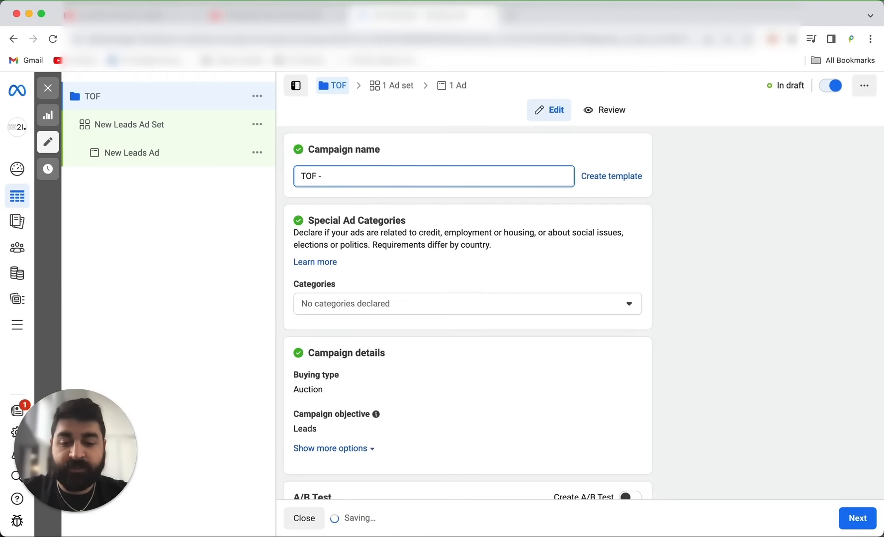
type(" Test Cam")
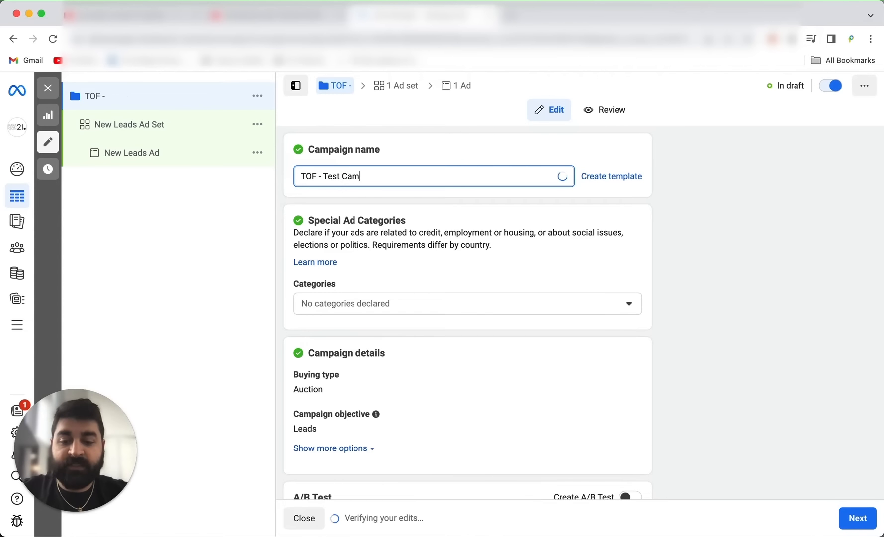
type("paign -")
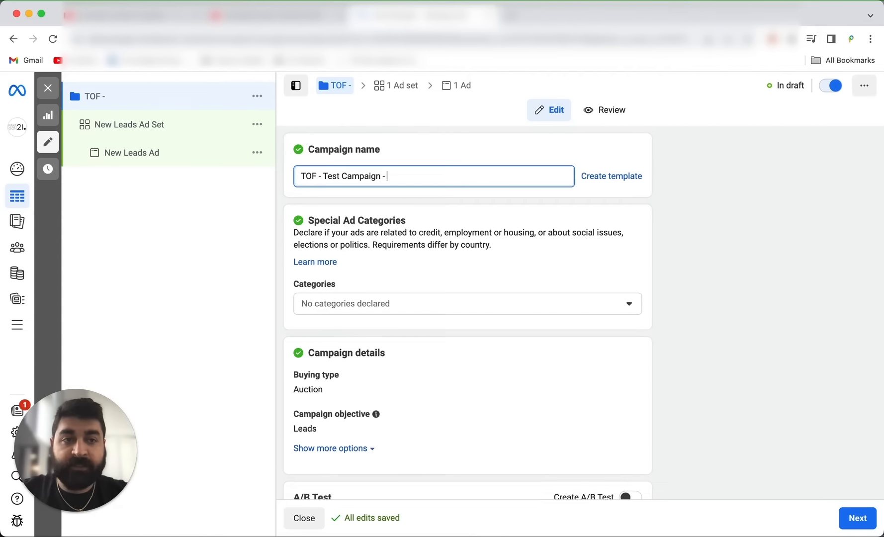
type(" 09/")
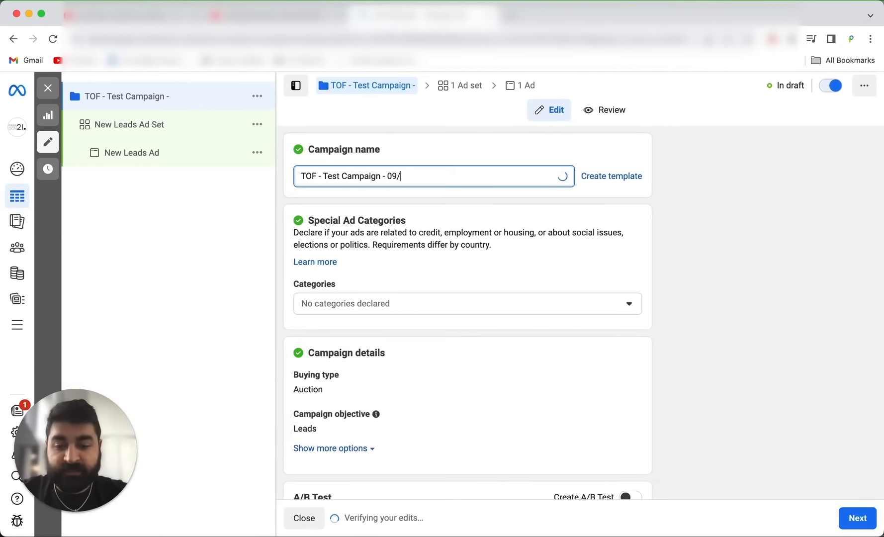
type("30/")
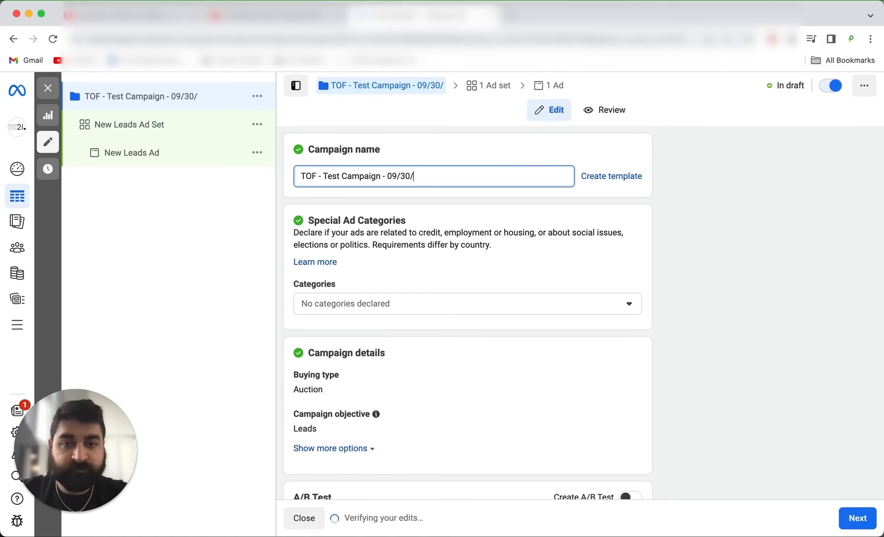
type("23")
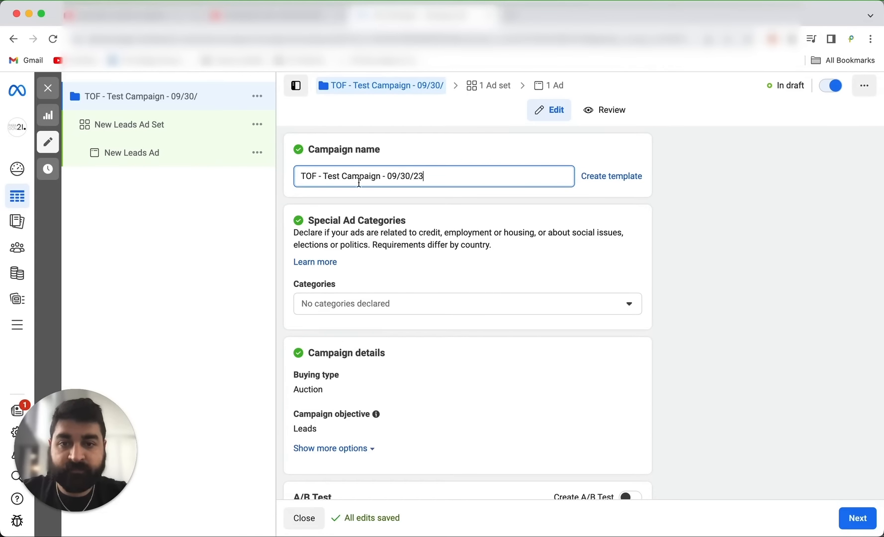
Examine the special ad category choices and the remaining campaign settings, including the additional campaign details, A/B test and Advantage campaign budget.
scroll(495, 264, "down", 2)
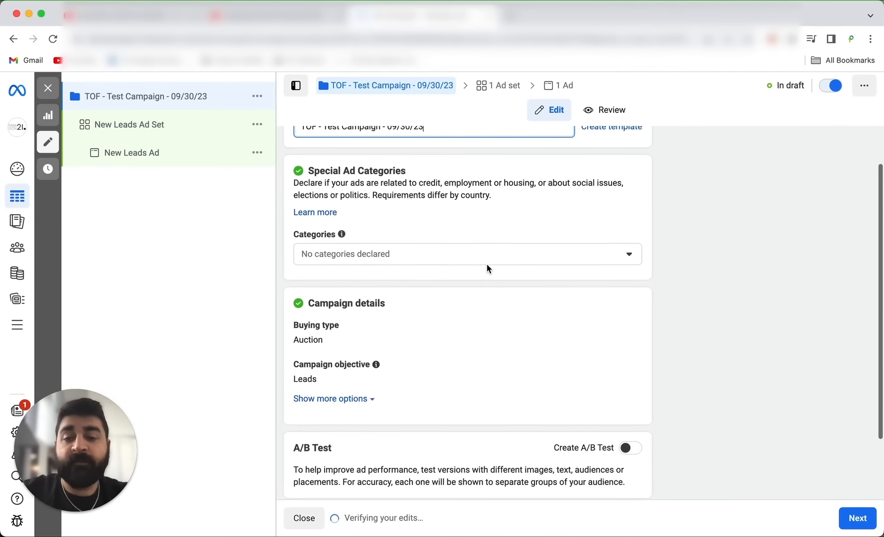
left_click(488, 267)
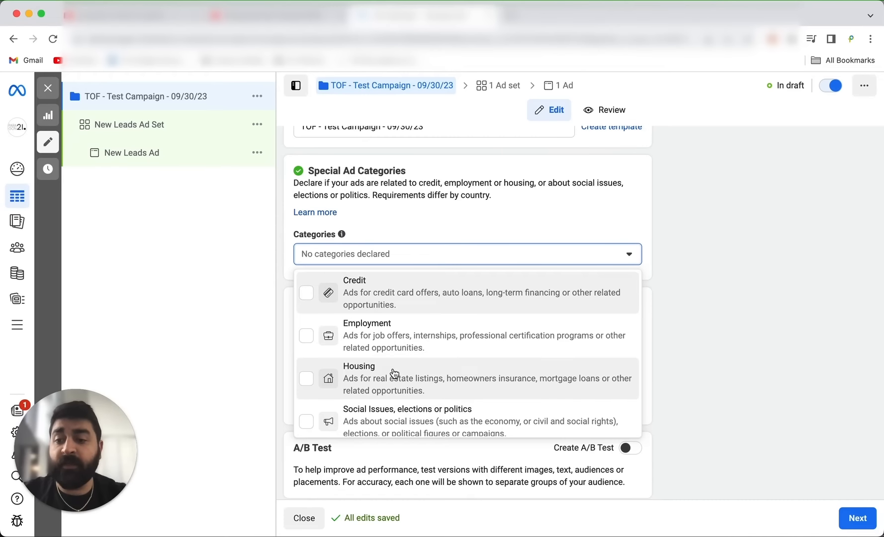
scroll(394, 373, "down", 1)
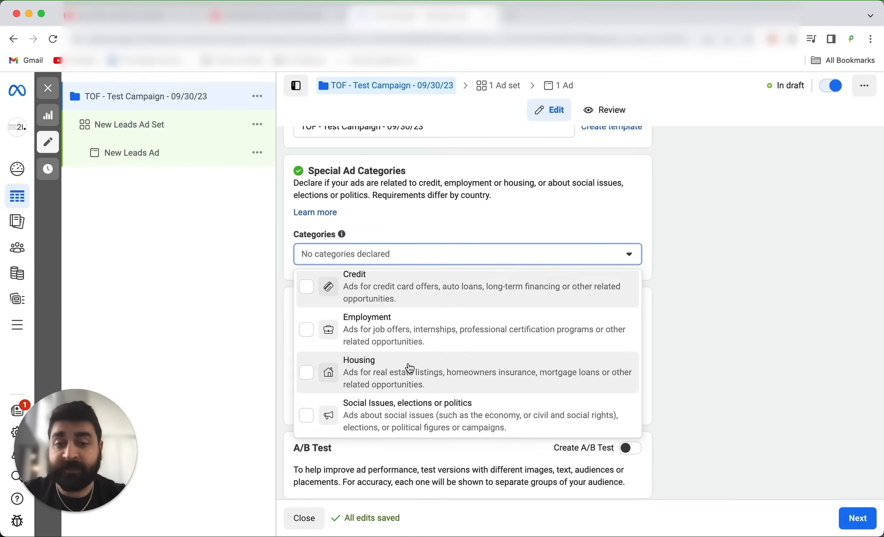
left_click(617, 251)
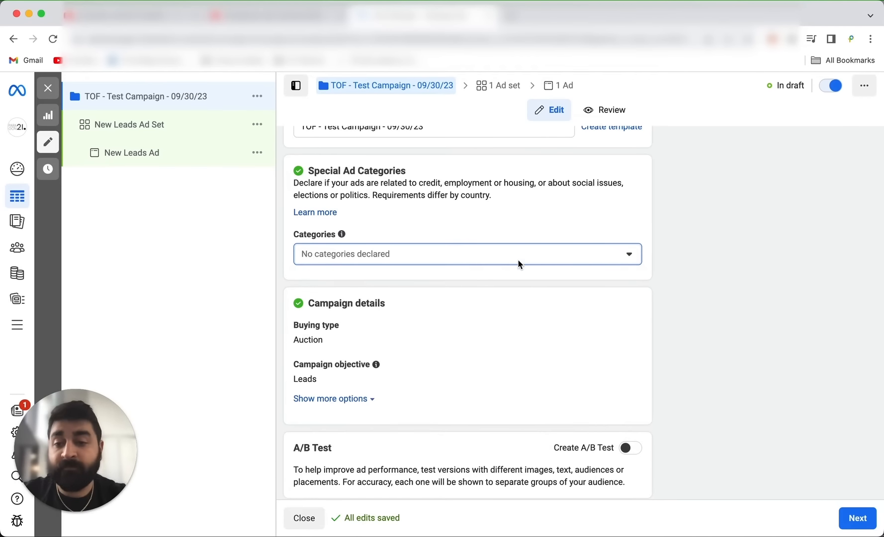
scroll(519, 263, "down", 3)
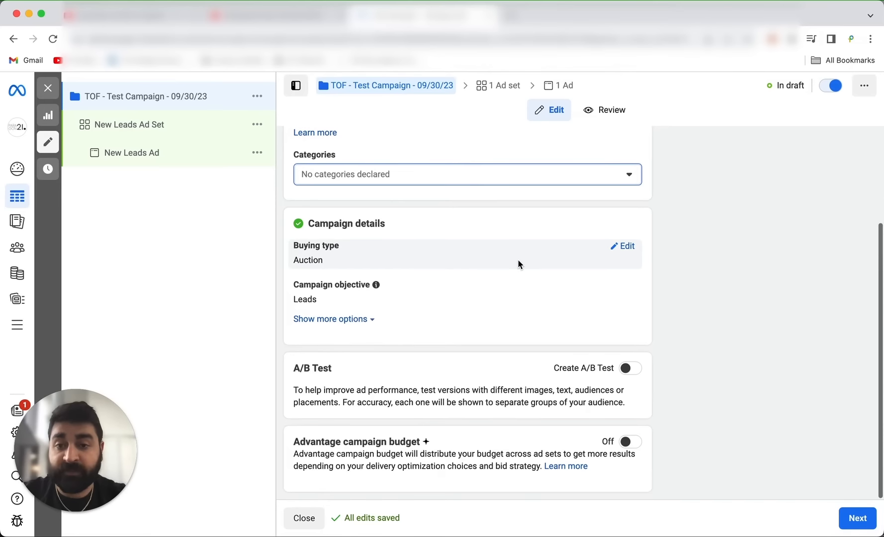
left_click(361, 320)
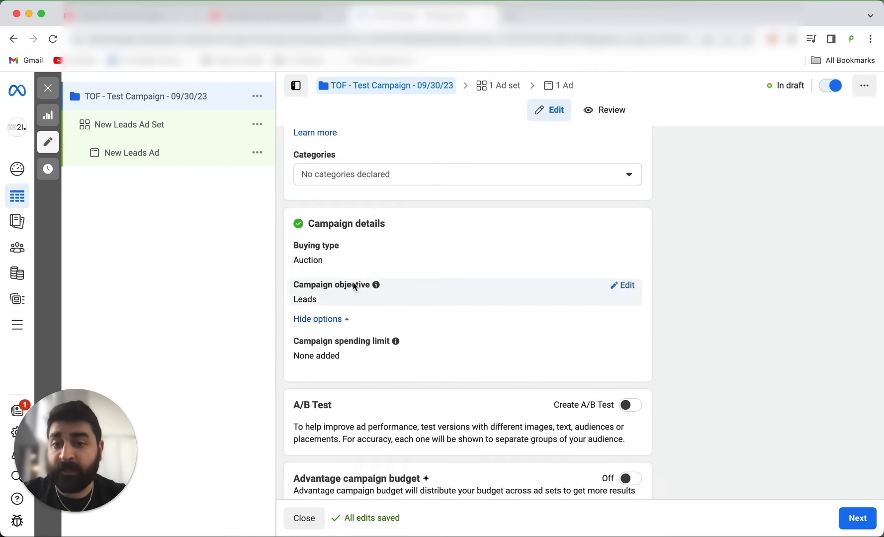
scroll(354, 299, "down", 2)
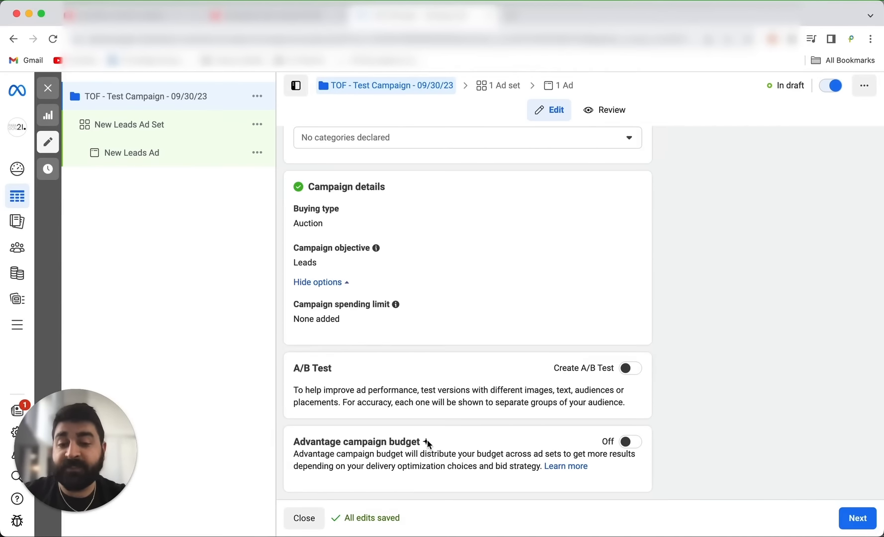
mouse_move(427, 440)
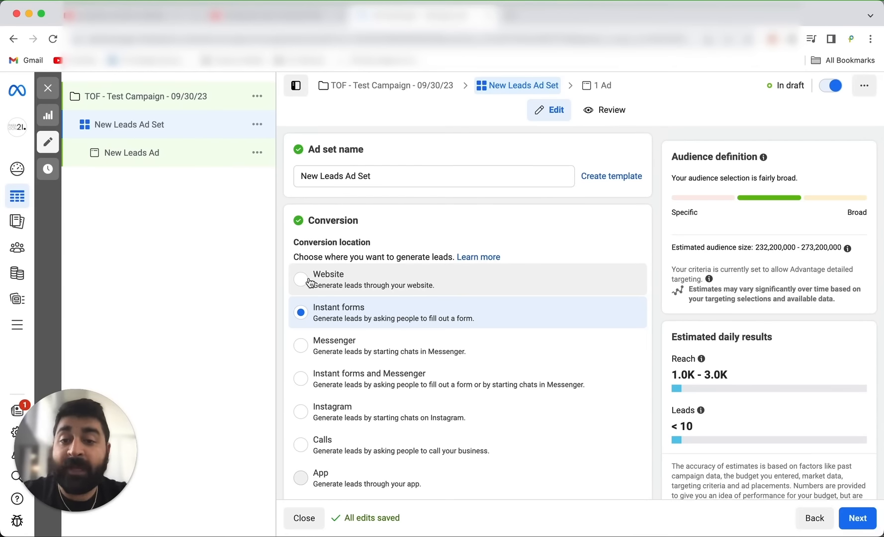
In the ad set, dismiss the Lead Ads Terms notice and set the conversion location to Website.
scroll(309, 282, "down", 3)
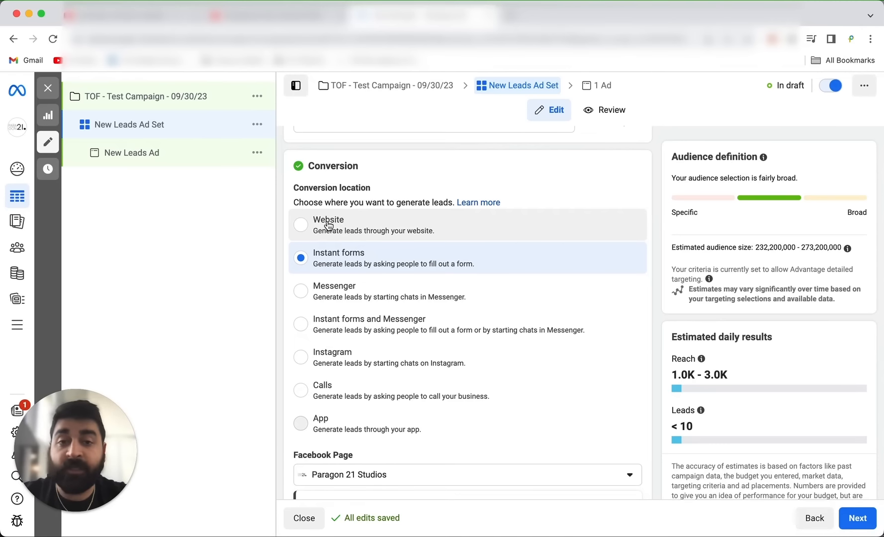
scroll(328, 226, "down", 3)
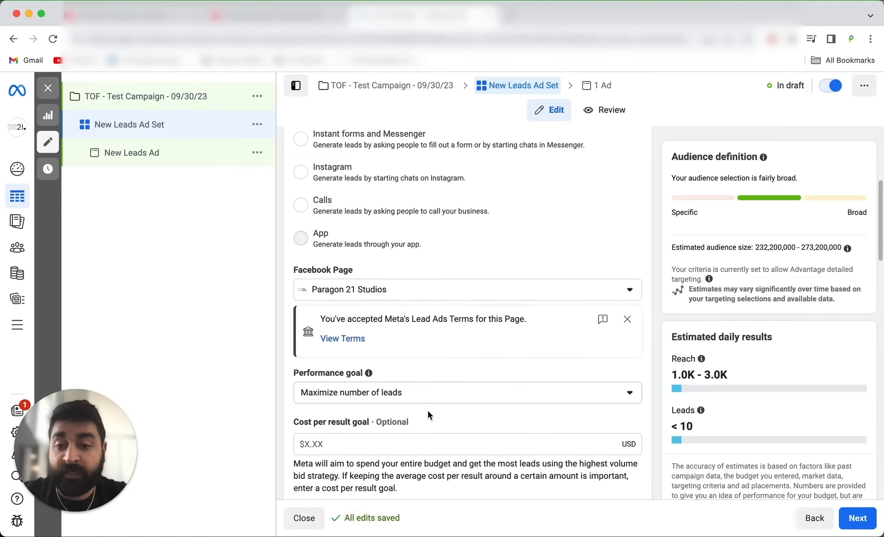
scroll(350, 438, "down", 5)
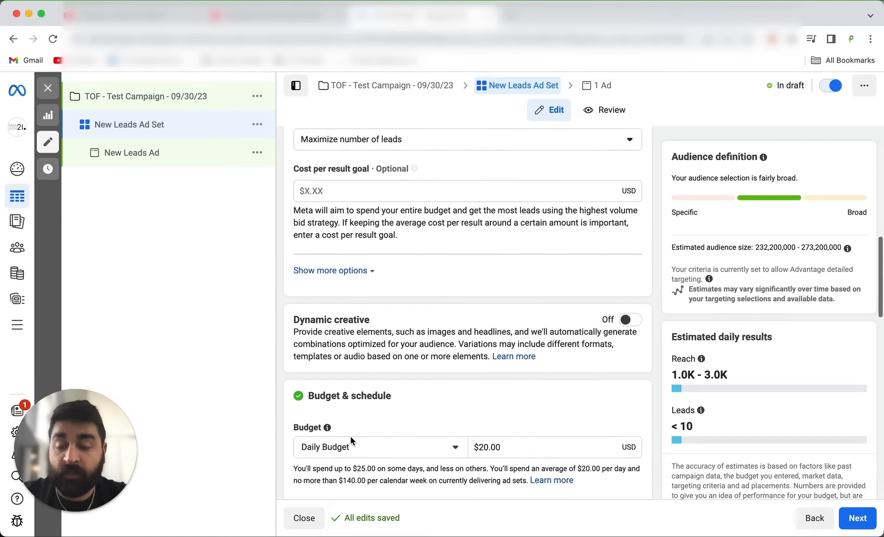
scroll(350, 436, "up", 5)
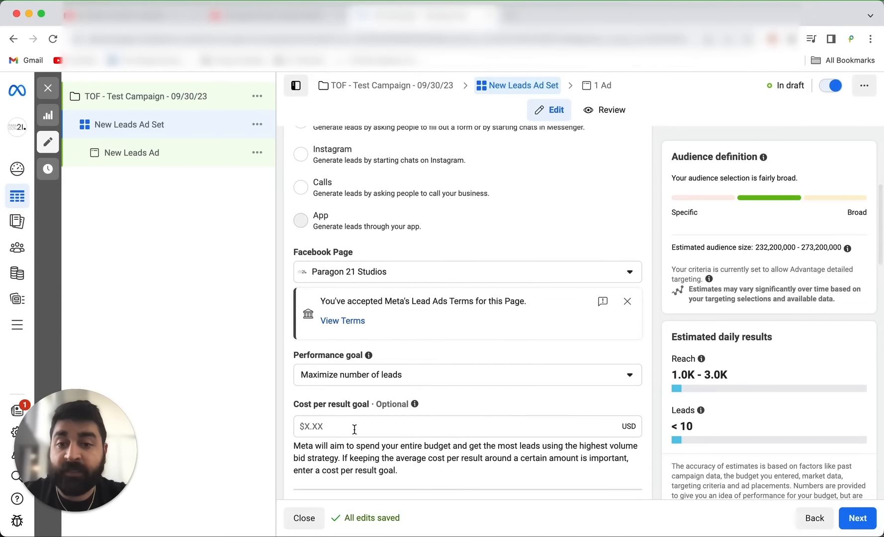
scroll(354, 425, "up", 1)
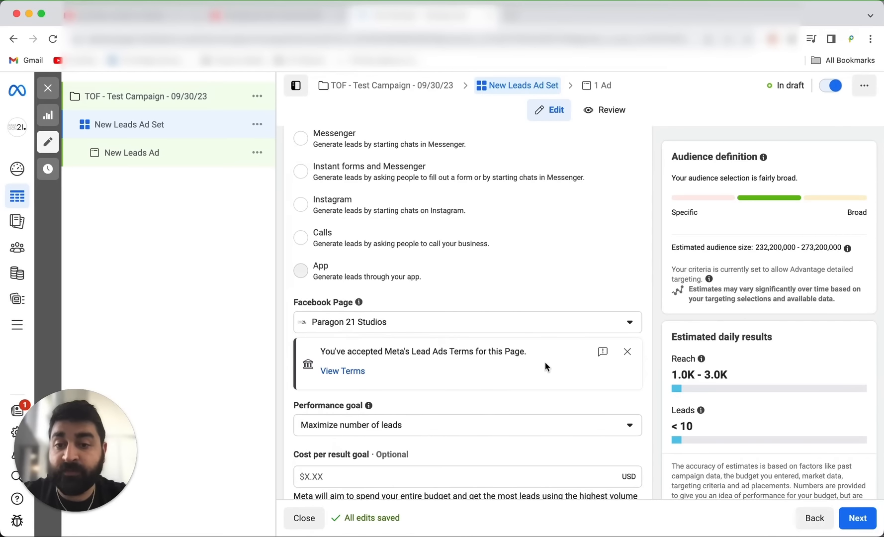
left_click(628, 352)
scroll(458, 280, "up", 3)
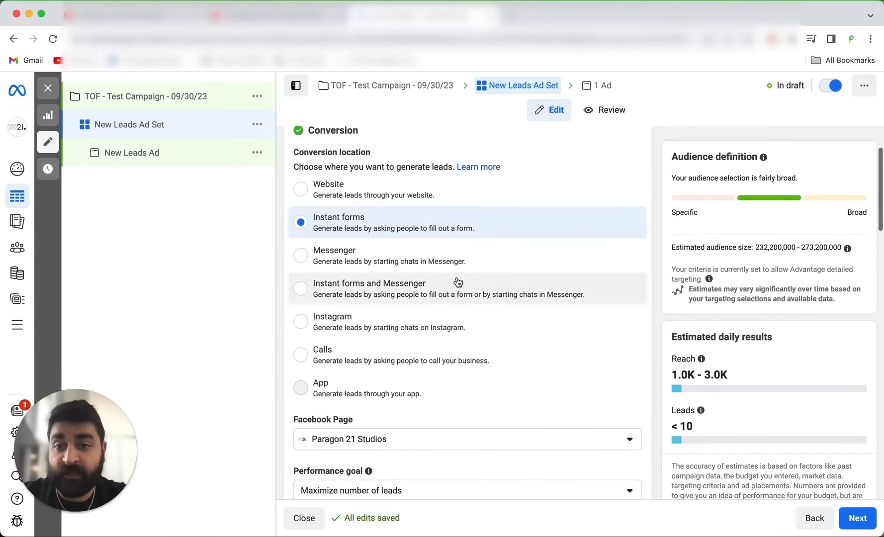
left_click(347, 204)
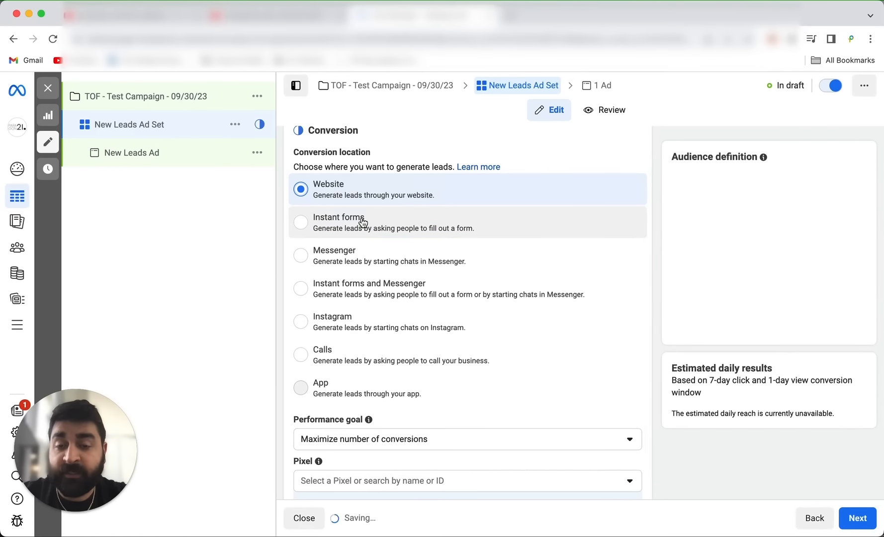
Select Paragon Studios 21's Pixel for the ad set and set the conversion event to Contact.
scroll(361, 223, "down", 5)
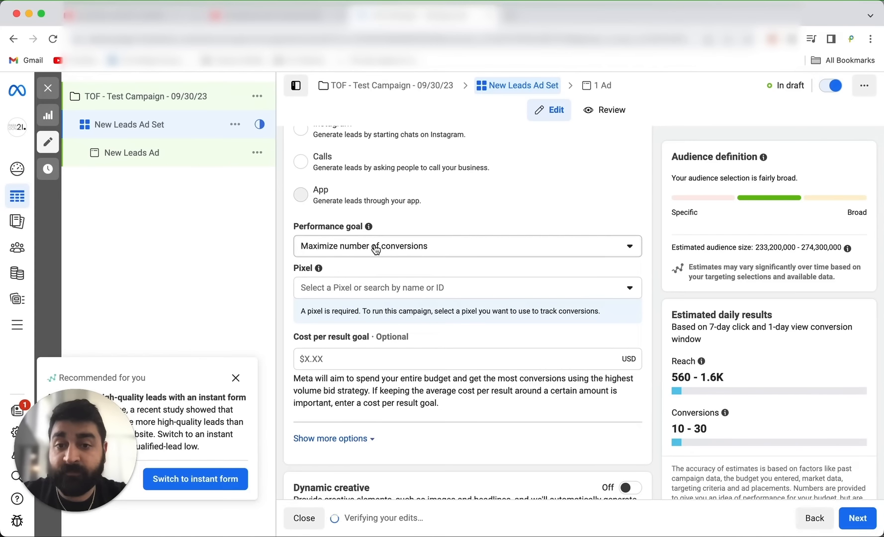
left_click(375, 291)
left_click(364, 361)
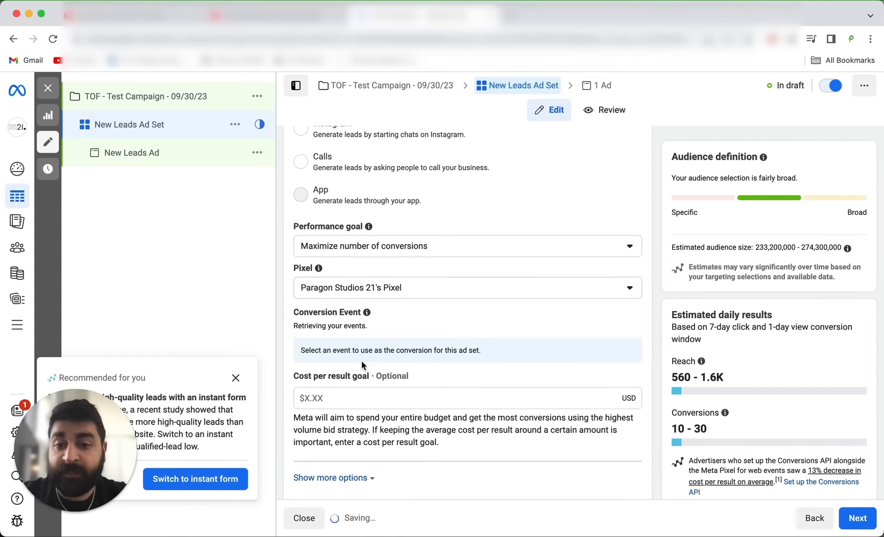
left_click(368, 335)
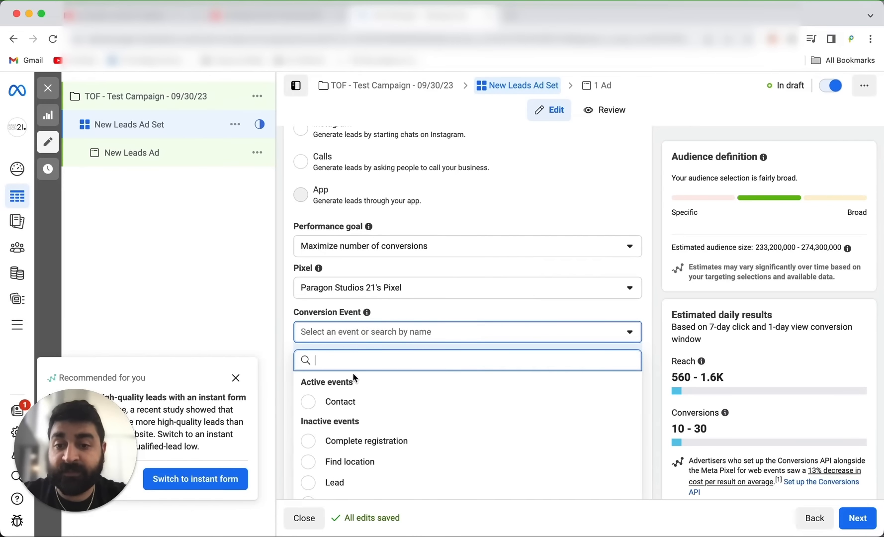
left_click(343, 404)
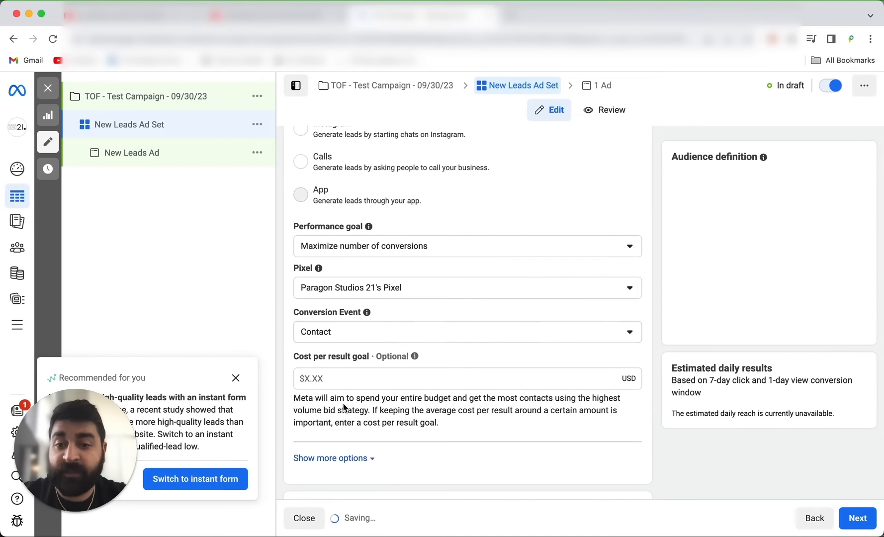
Change the ad set's conversion event to Lead.
left_click(361, 335)
left_click(314, 483)
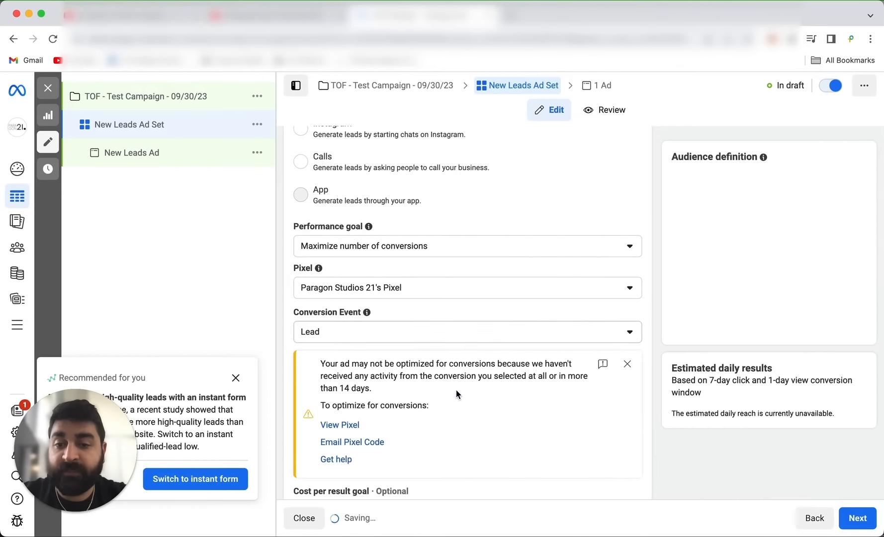
scroll(430, 393, "down", 5)
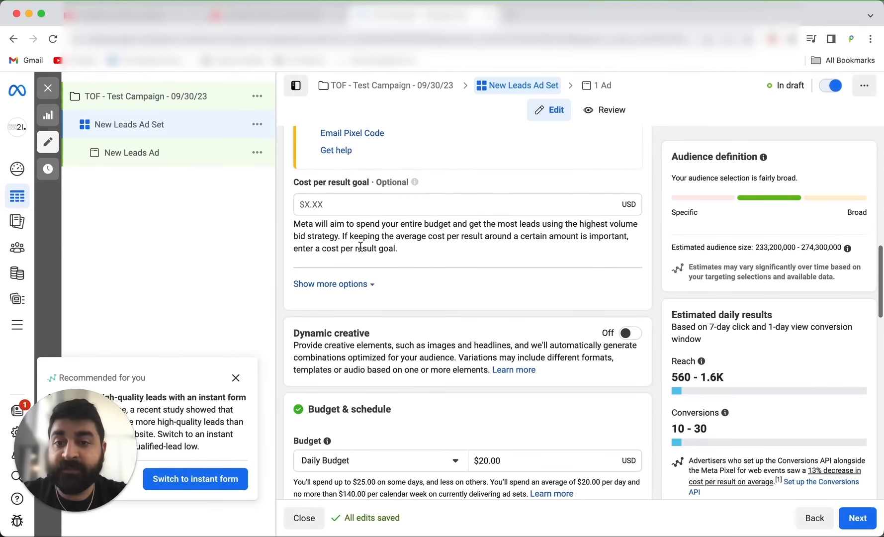
Switch the conversion location to Instant forms and look over its Facebook Page and performance goal settings.
scroll(399, 317, "up", 3)
scroll(400, 317, "up", 10)
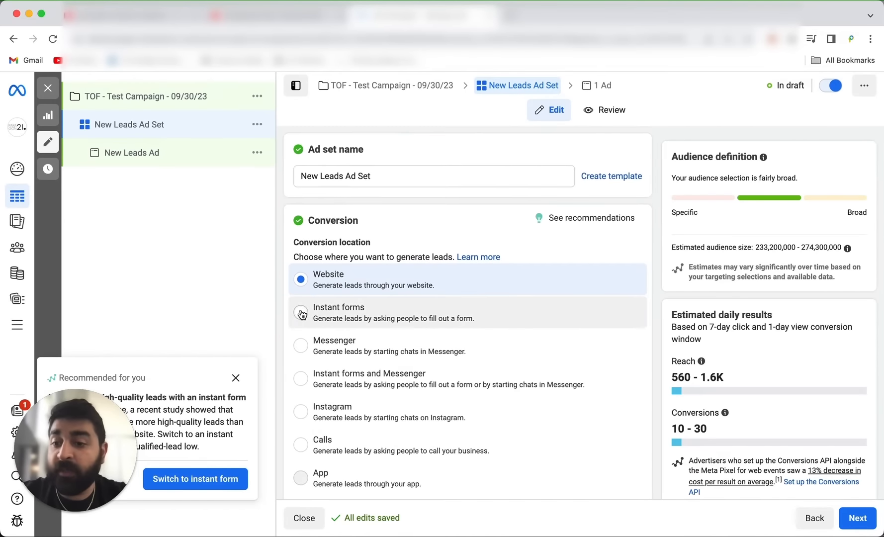
left_click(301, 313)
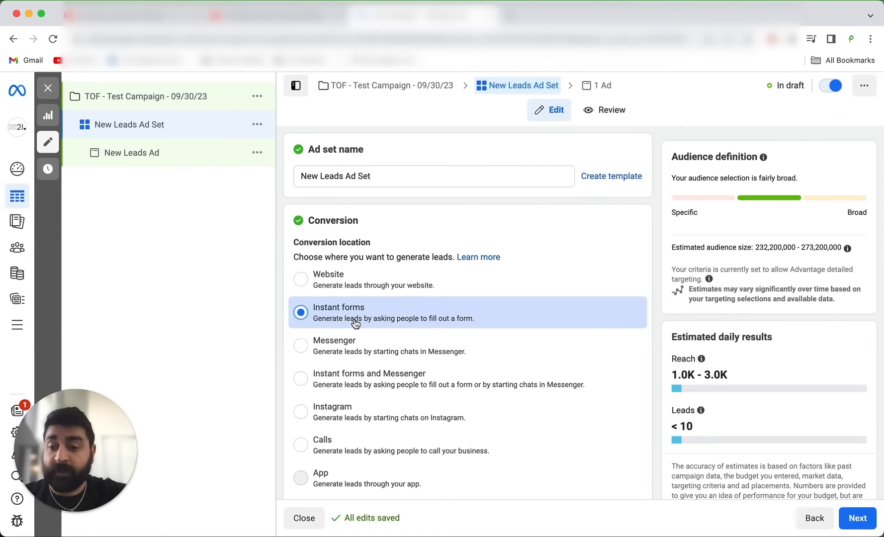
scroll(355, 322, "down", 3)
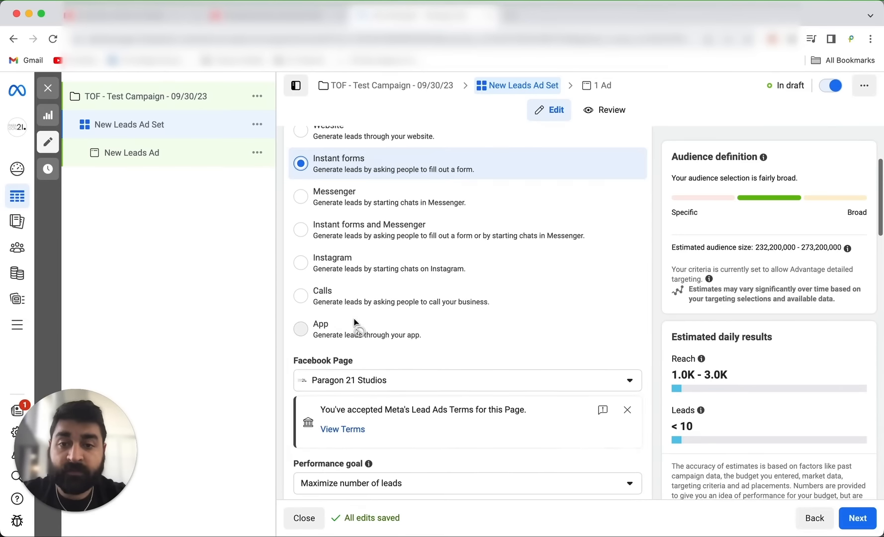
scroll(355, 322, "up", 2)
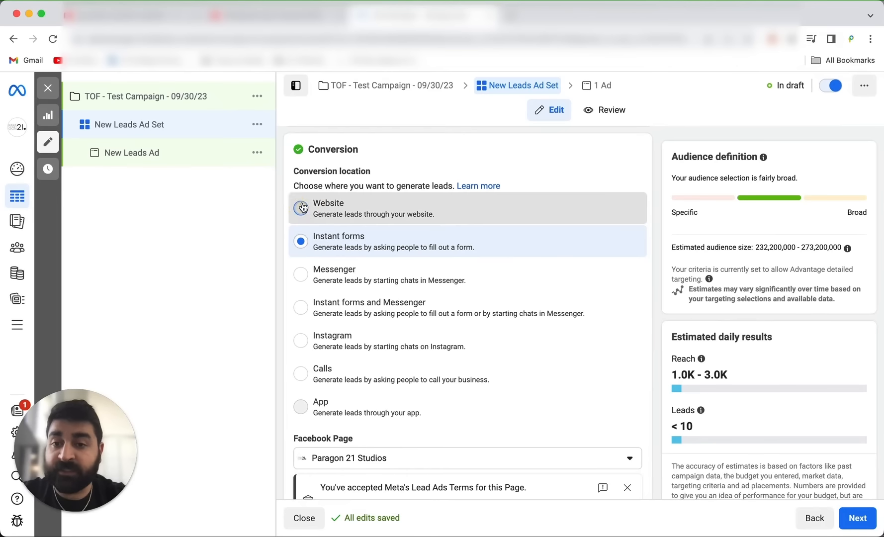
Set the conversion location back to Website and choose Contact as the conversion event.
left_click(324, 213)
scroll(401, 283, "down", 10)
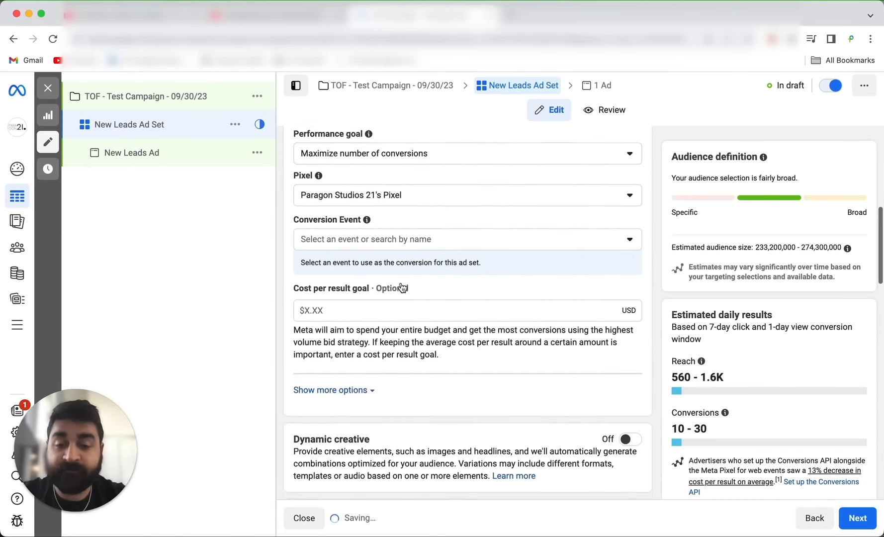
scroll(400, 282, "up", 3)
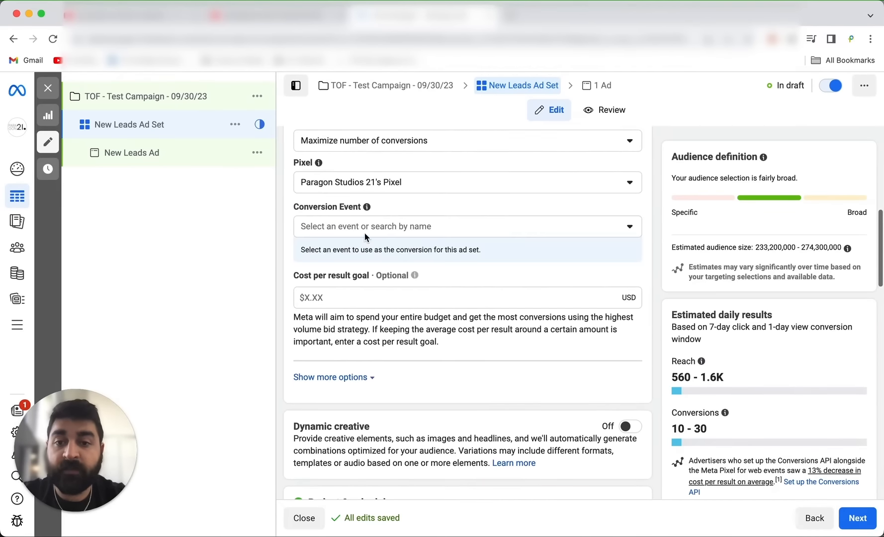
left_click(345, 227)
left_click(307, 298)
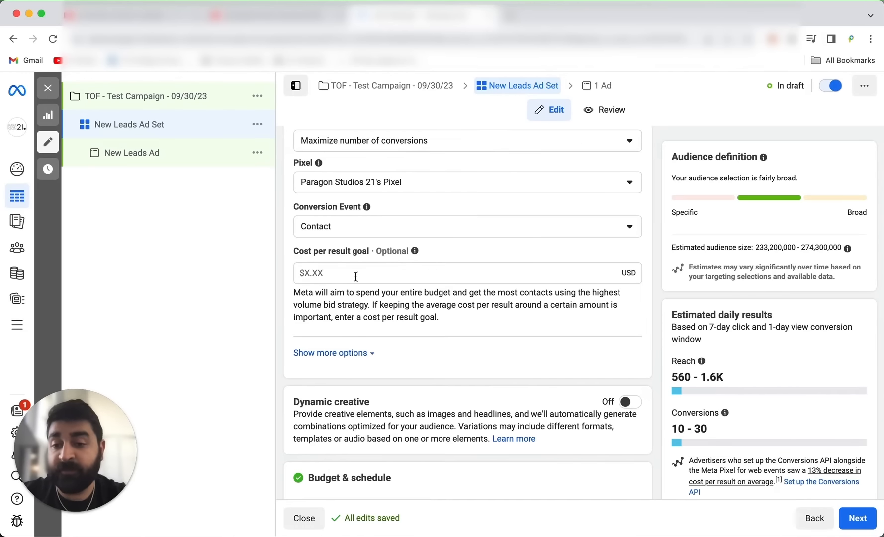
Review the cost per result goal and dynamic creative settings, and choose Daily Budget as the budget type.
scroll(356, 277, "down", 10)
scroll(355, 277, "up", 8)
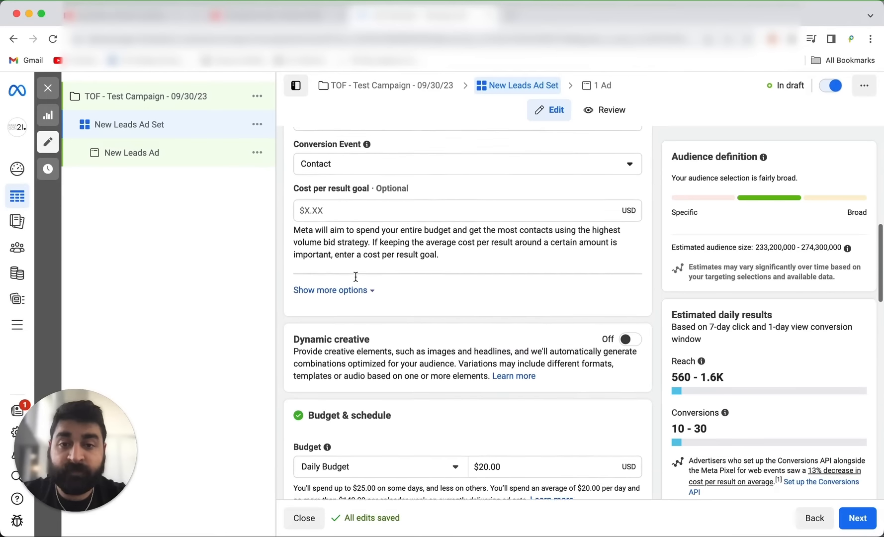
scroll(356, 276, "up", 1)
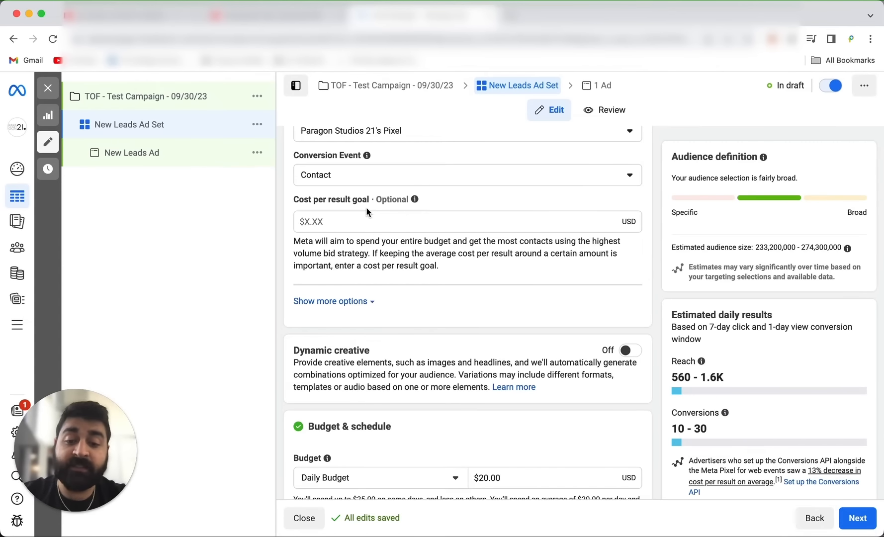
scroll(367, 213, "down", 3)
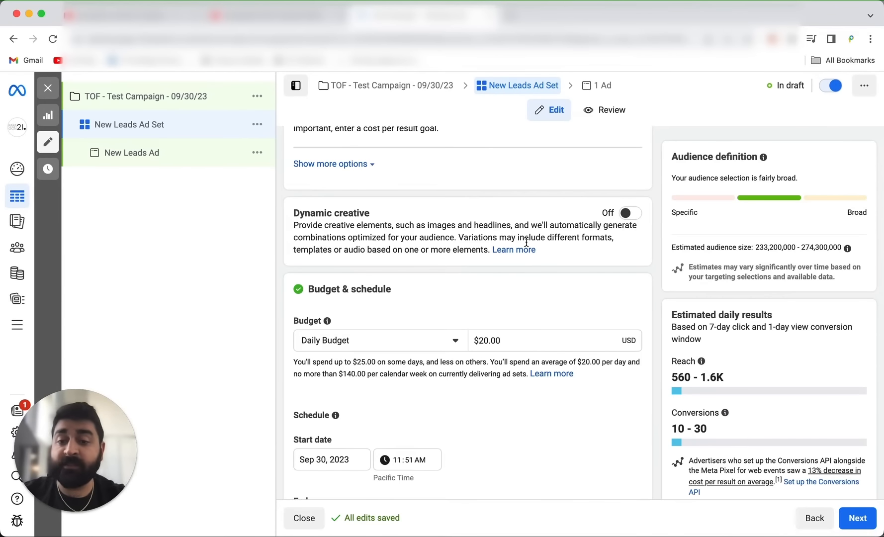
scroll(526, 243, "down", 1)
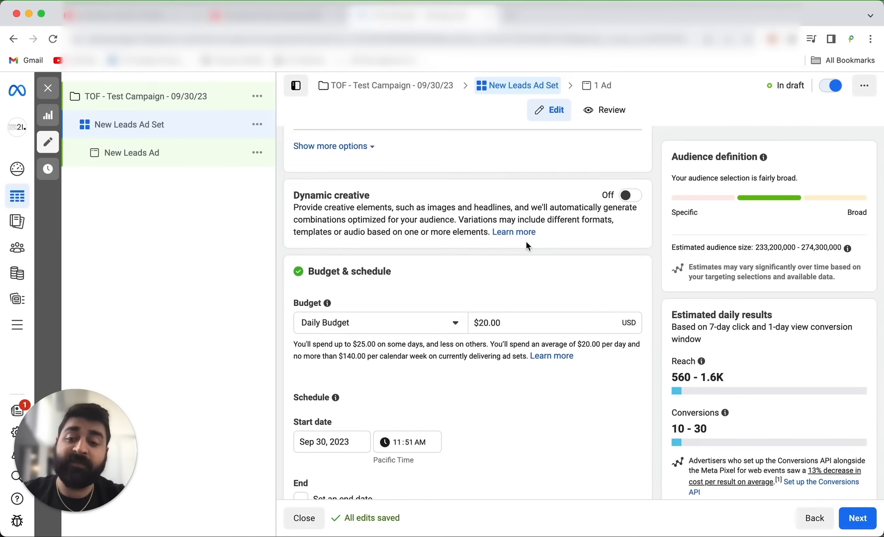
scroll(527, 244, "down", 3)
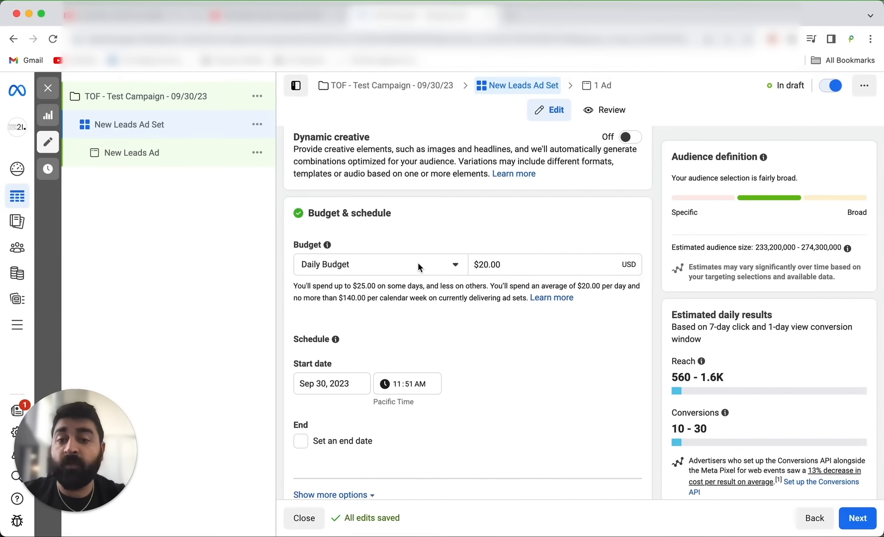
left_click(418, 265)
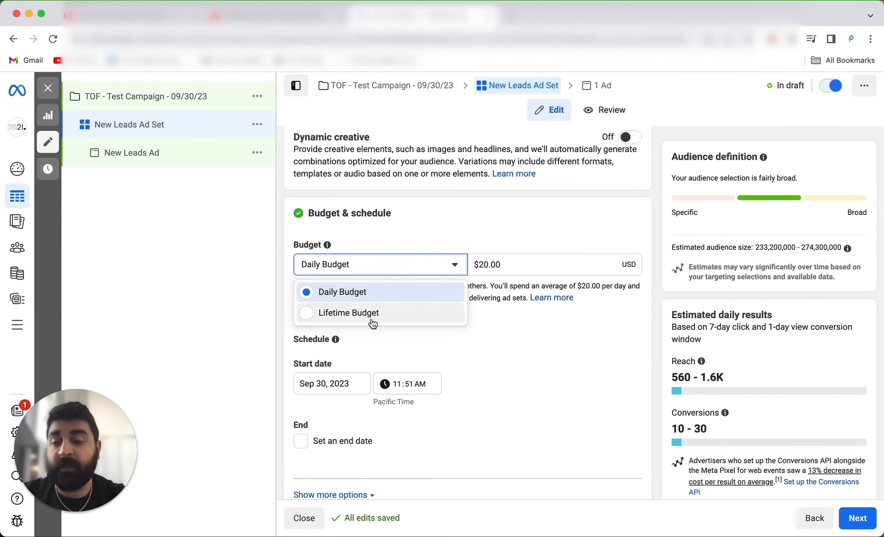
left_click(356, 293)
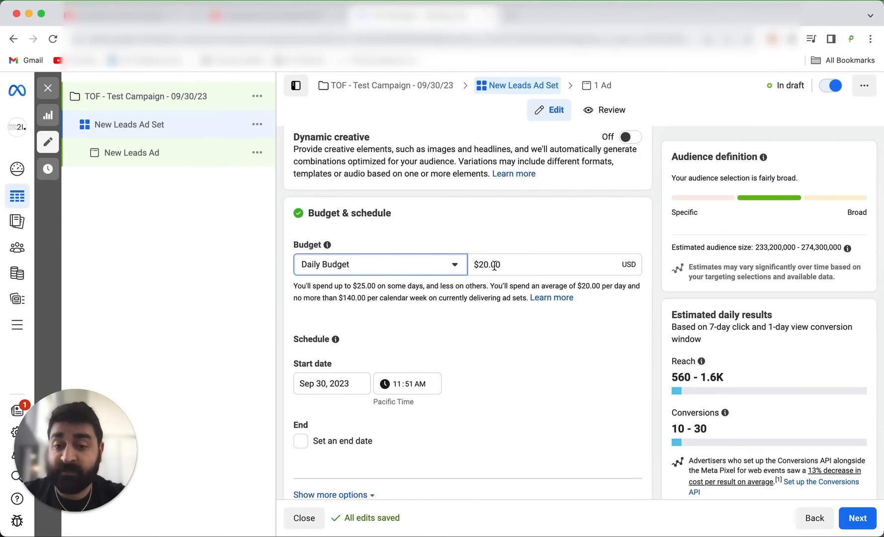
Schedule the ad set to start on Oct 1, 2023 at 12:00 AM.
scroll(494, 265, "down", 3)
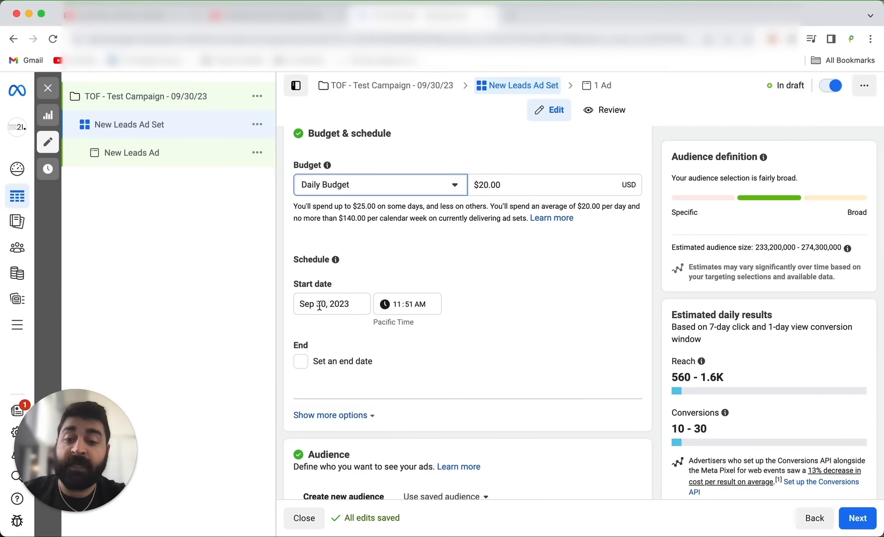
left_click(319, 305)
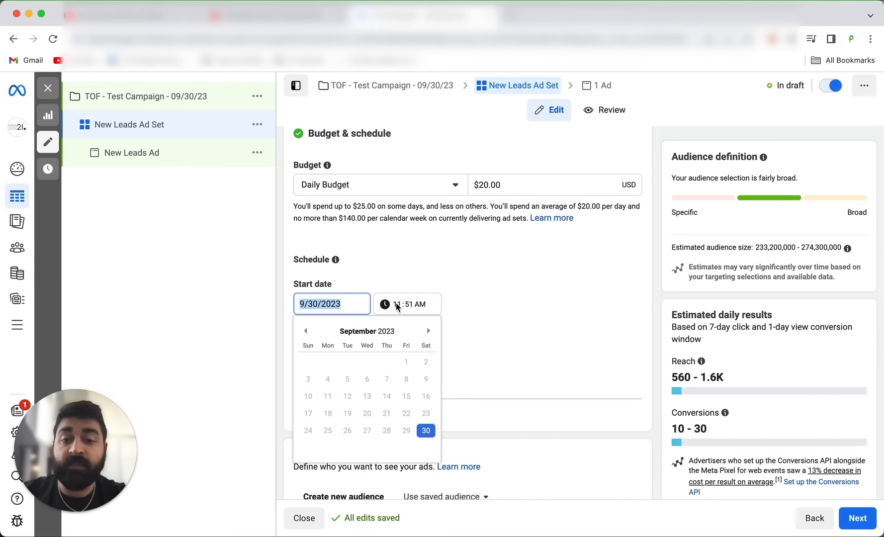
left_click(431, 331)
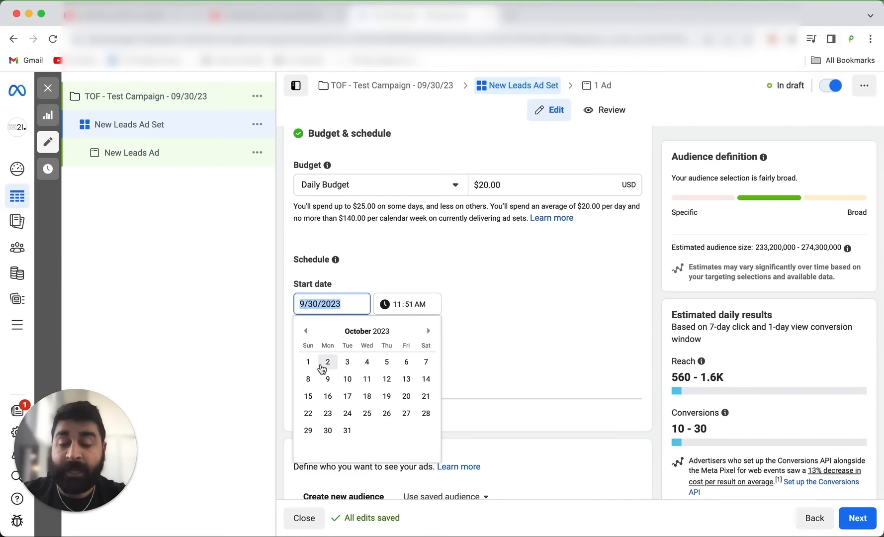
left_click(308, 364)
left_click(396, 304)
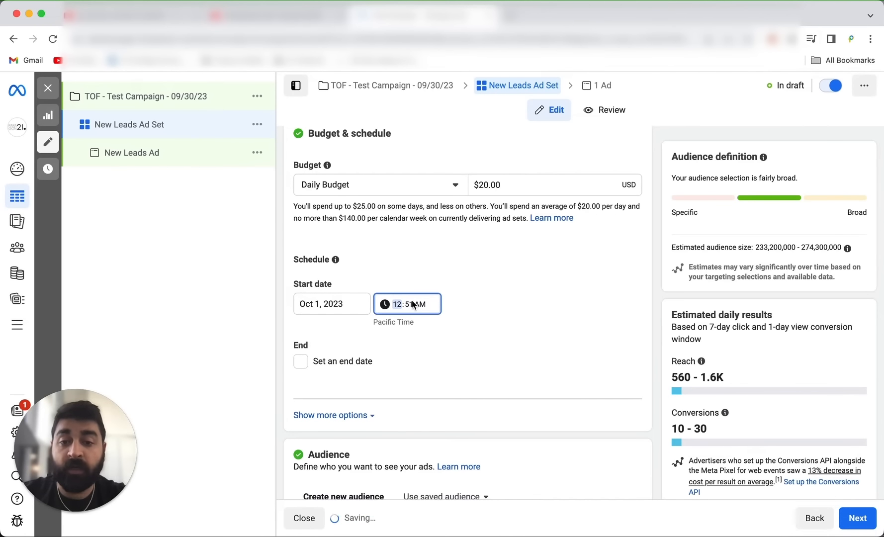
type("12:00")
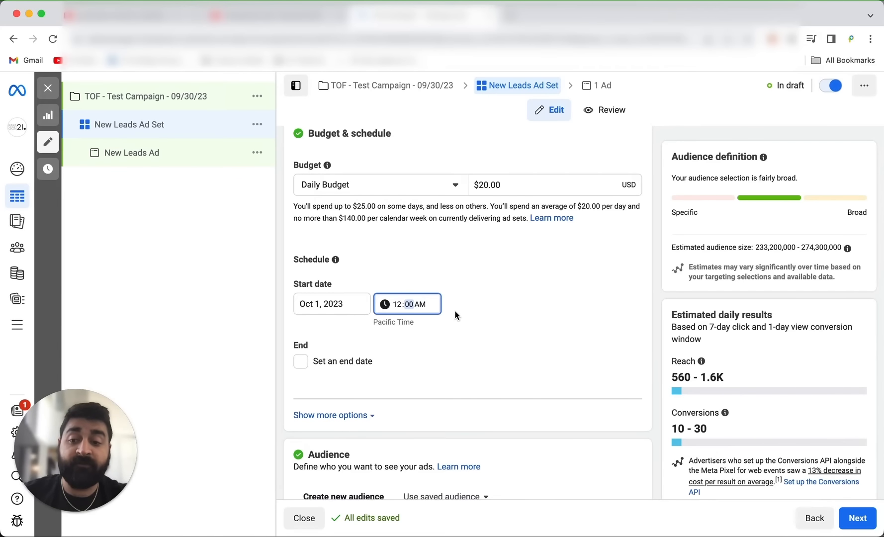
Check the audience section for existing custom audiences, then close the list.
scroll(454, 310, "down", 10)
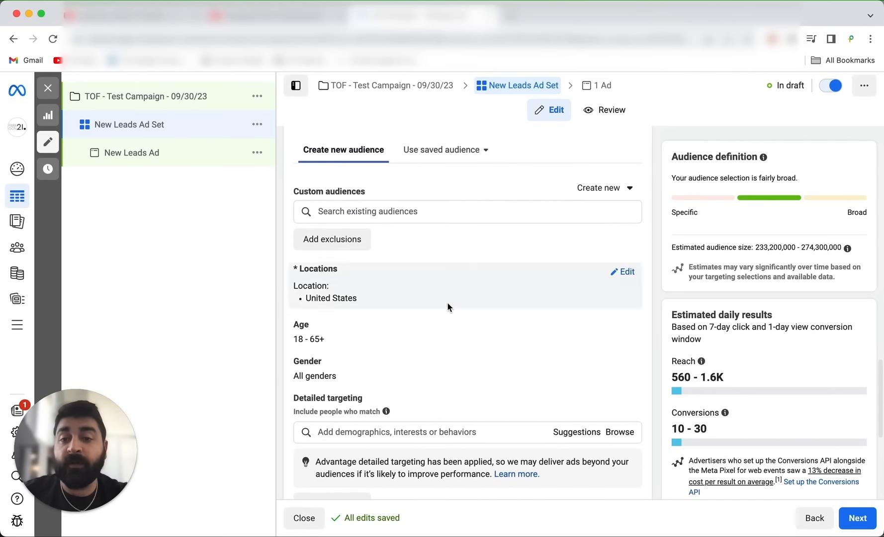
left_click(386, 209)
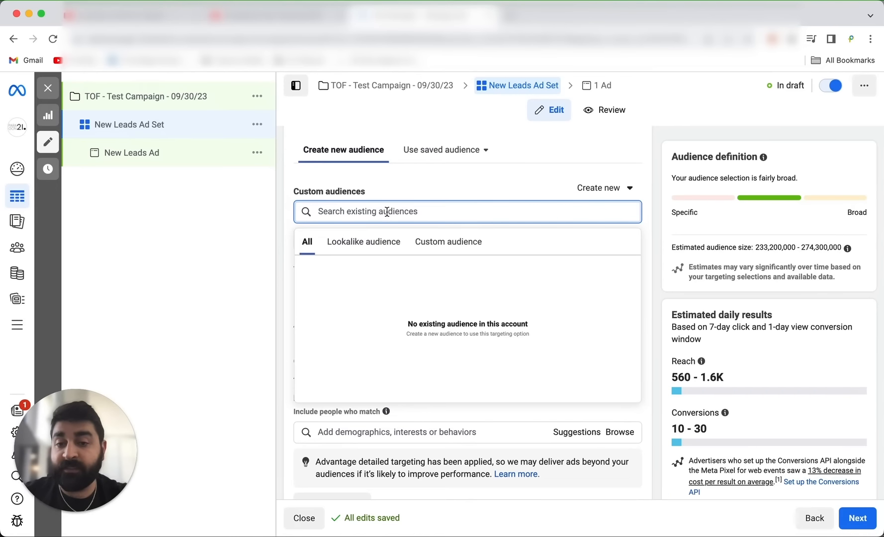
left_click(450, 245)
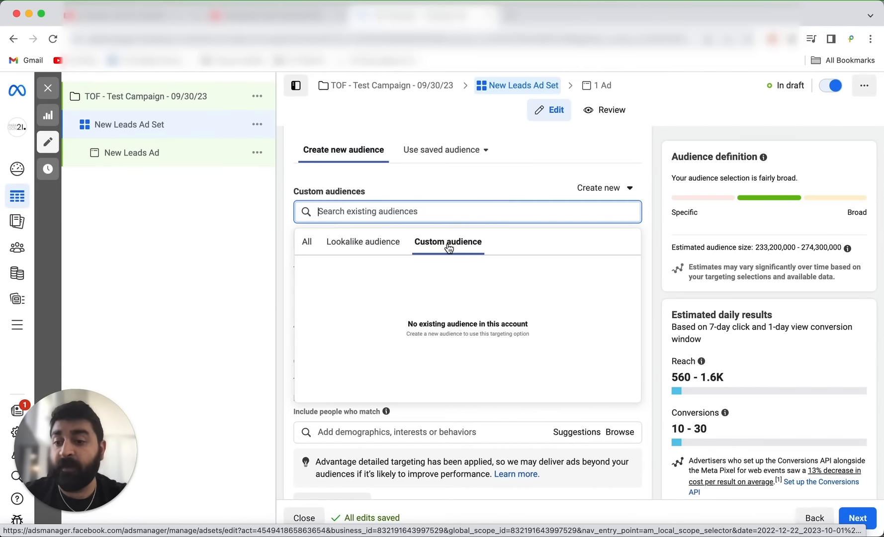
left_click(427, 184)
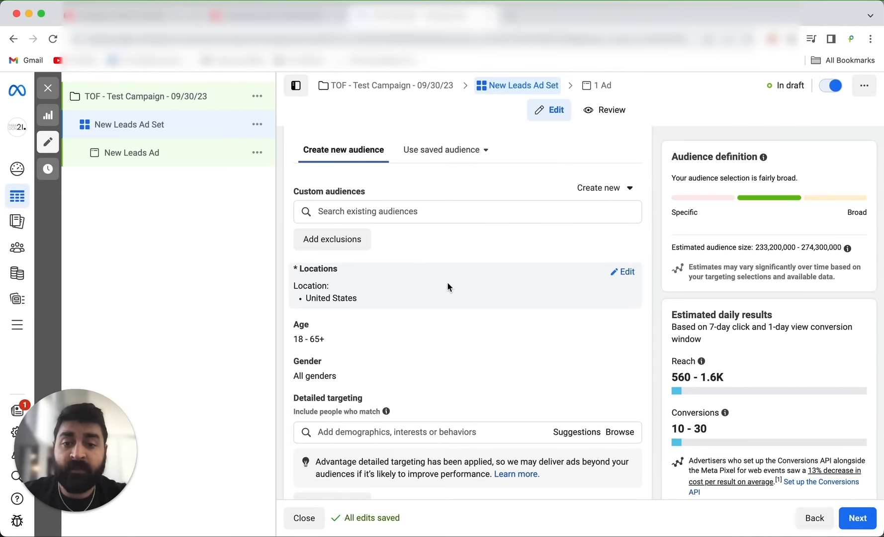
Add the country Canada to the audience's included locations.
left_click(625, 276)
left_click(410, 369)
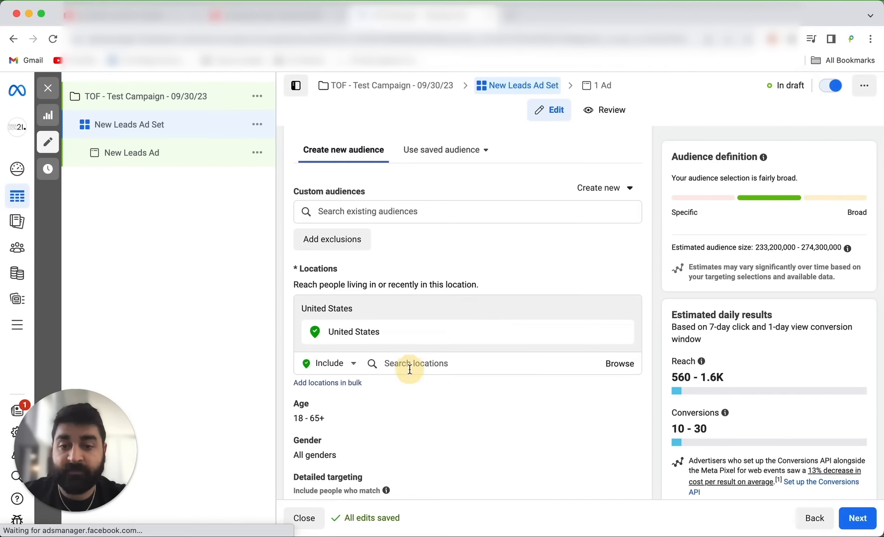
type("can")
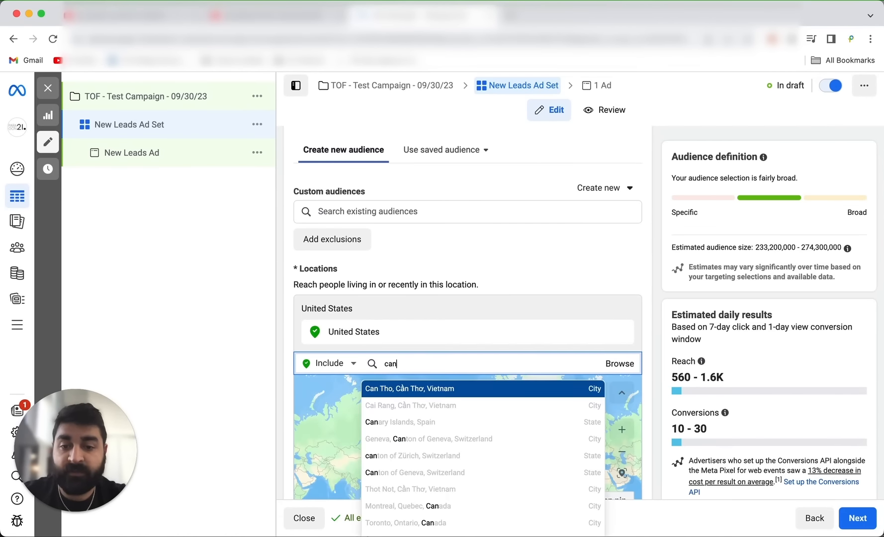
type("ada")
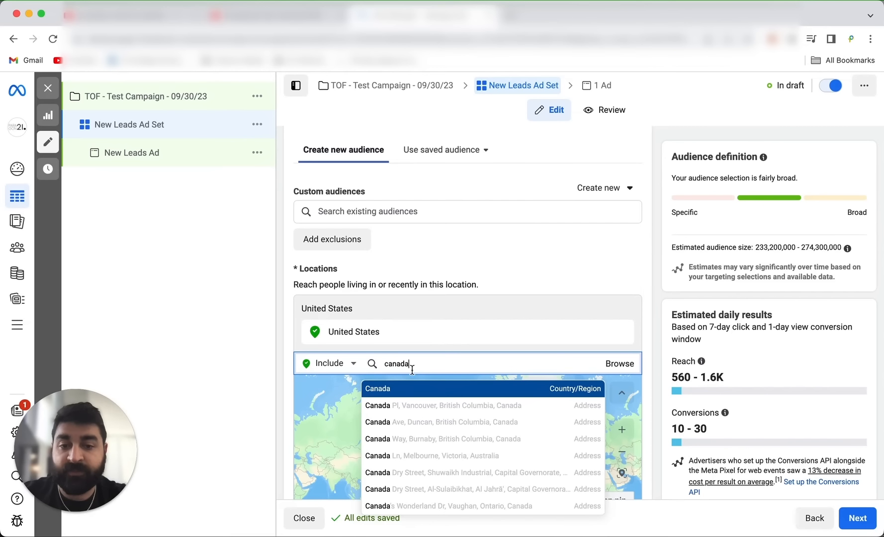
left_click(432, 388)
scroll(471, 333, "down", 5)
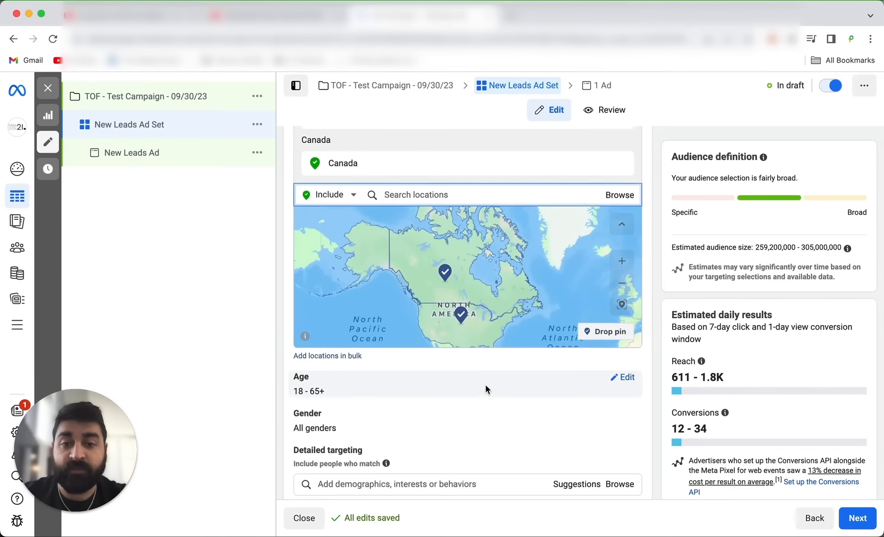
Remove both Canada and the United States from the audience's included locations.
scroll(488, 389, "up", 3)
left_click(623, 274)
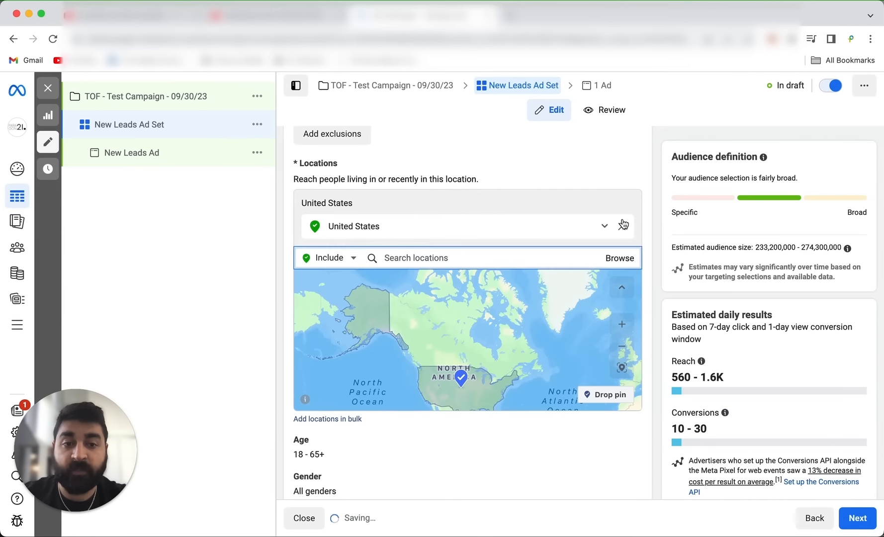
left_click(623, 227)
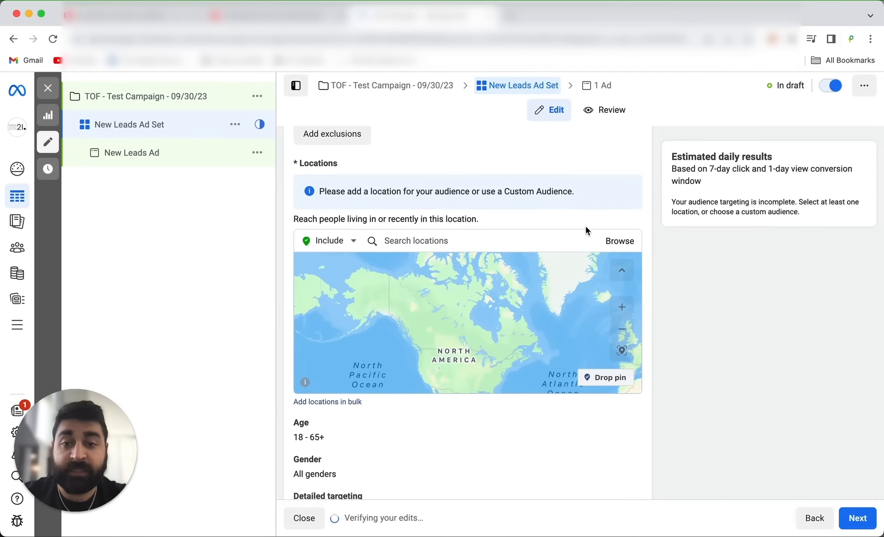
Add Los Angeles, California to the audience's included locations with a radius of 26 miles.
left_click(427, 239)
type("los")
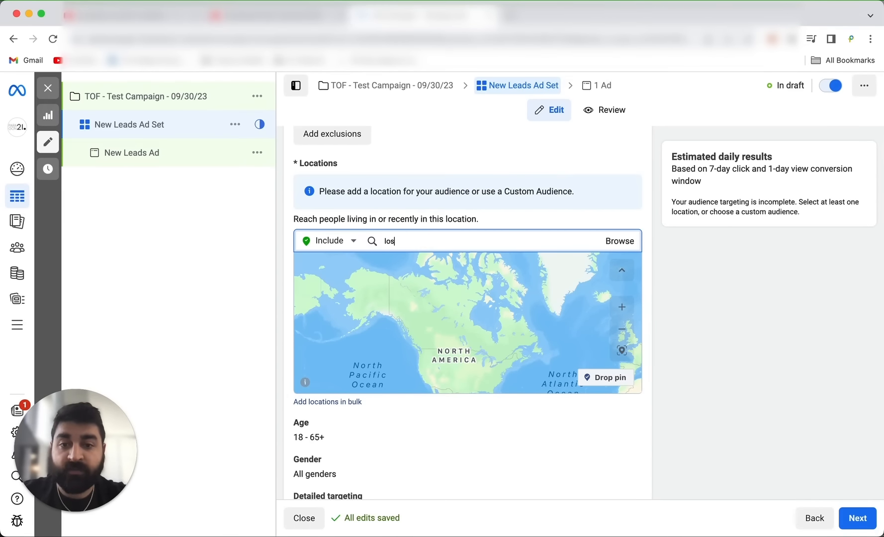
type("a ang")
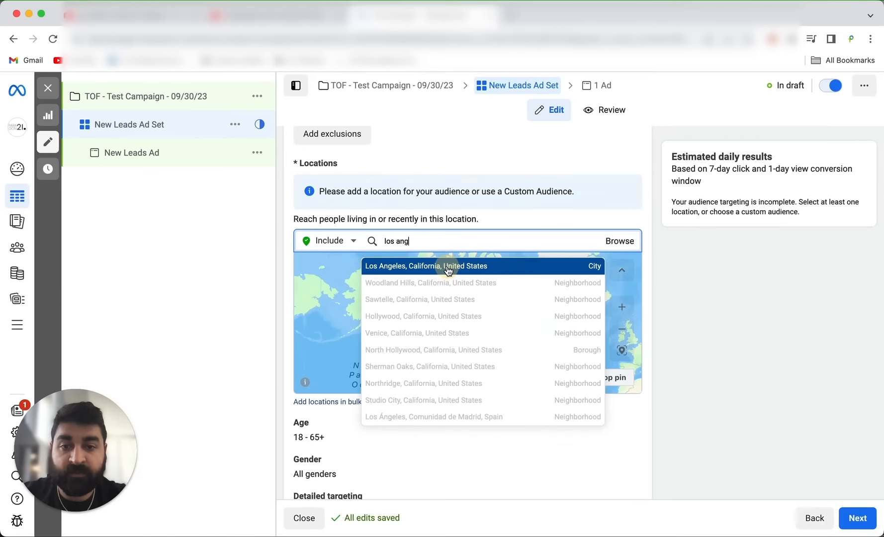
left_click(448, 267)
left_click(466, 227)
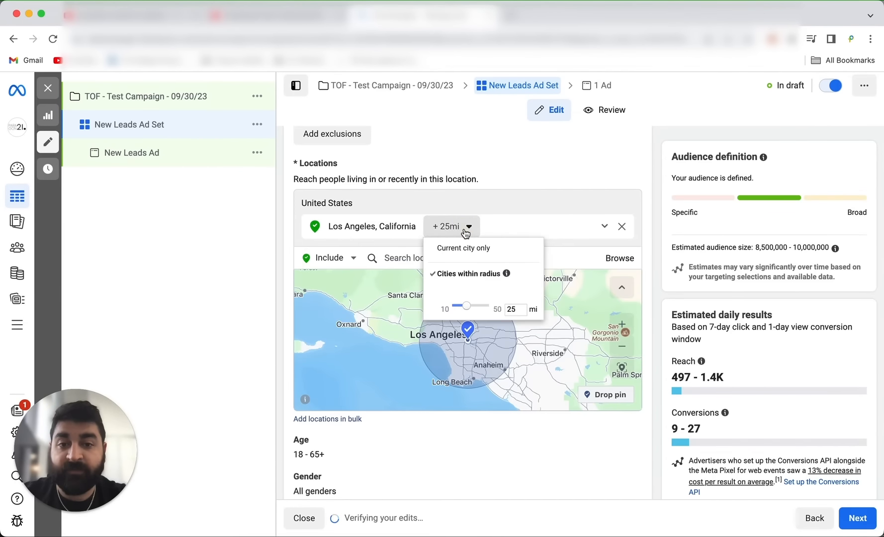
mouse_move(466, 307)
left_mouse_down()
mouse_move(499, 306)
mouse_move(450, 306)
mouse_move(467, 306)
left_mouse_up()
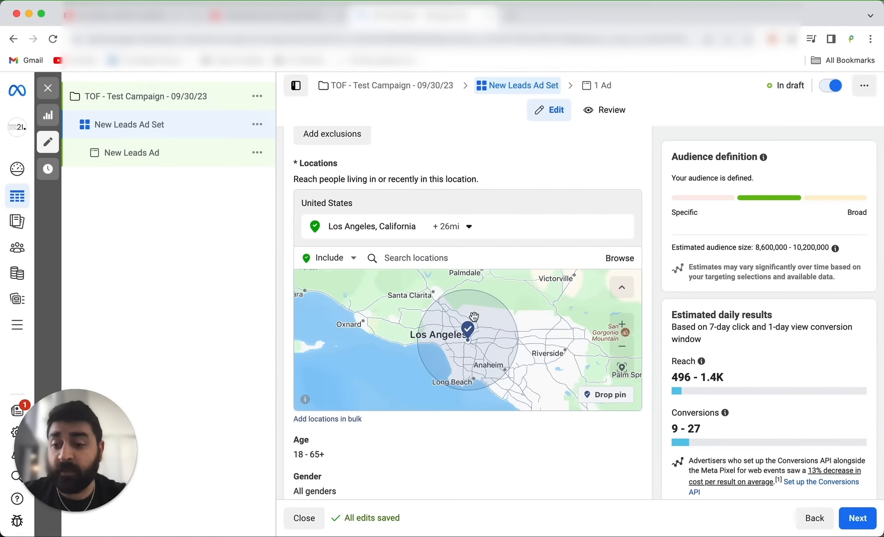
Open the audience's age range for editing and look over the gender and detailed targeting settings.
scroll(474, 318, "down", 3)
scroll(475, 483, "down", 3)
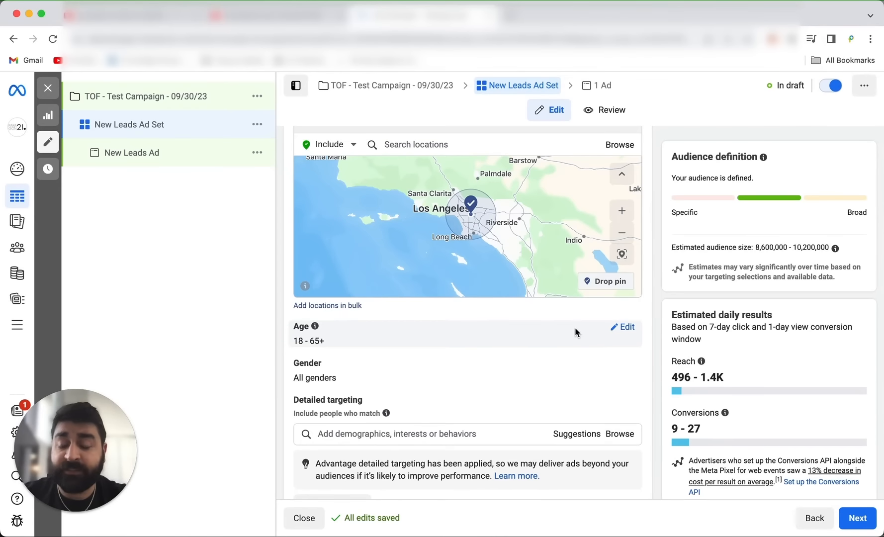
left_click(623, 327)
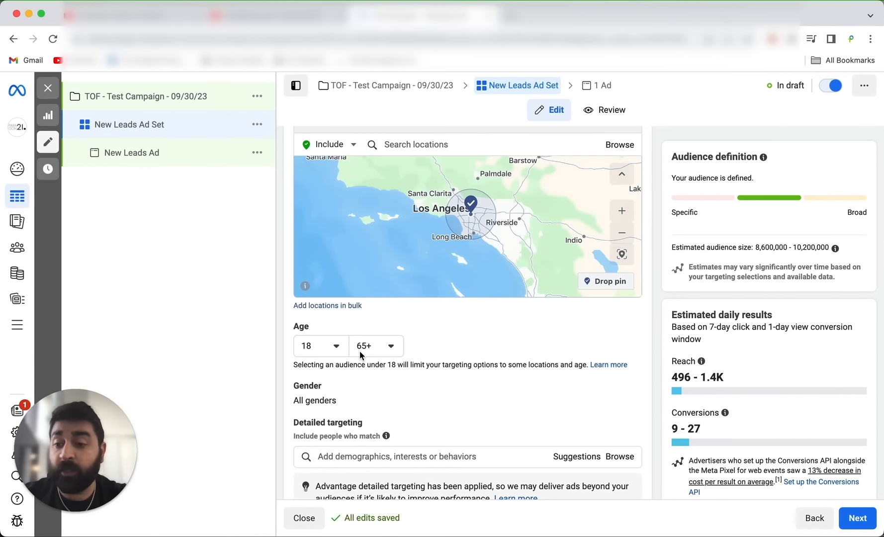
scroll(359, 351, "down", 5)
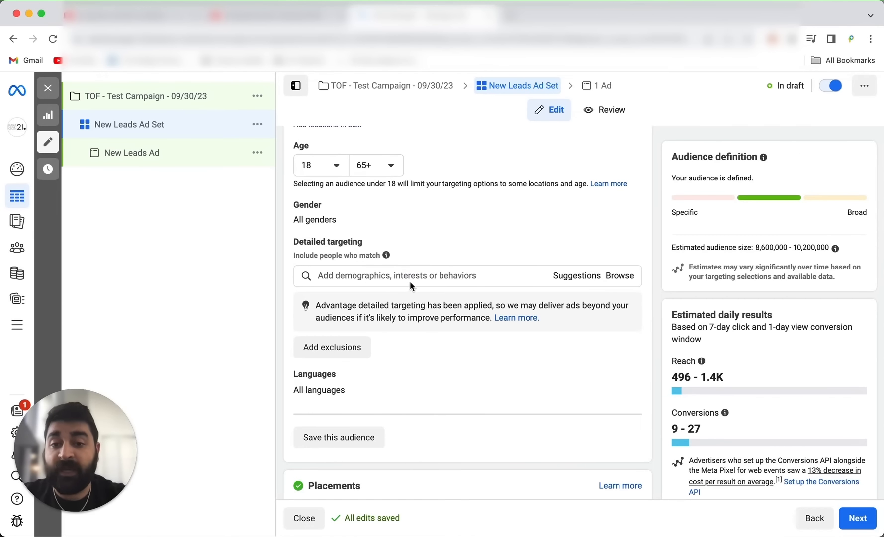
Check the detailed targeting suggestions, then add the interest Gary Vaynerchuk (marketing).
left_click(577, 276)
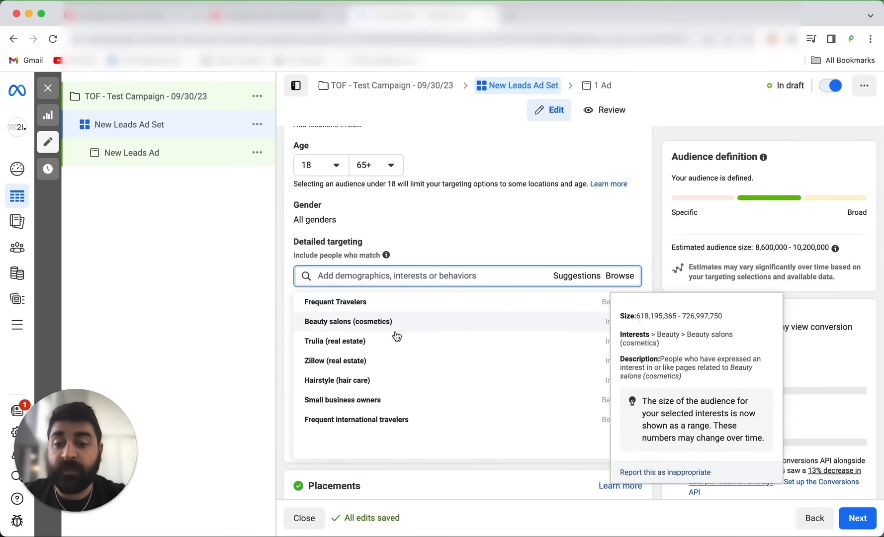
left_click(404, 278)
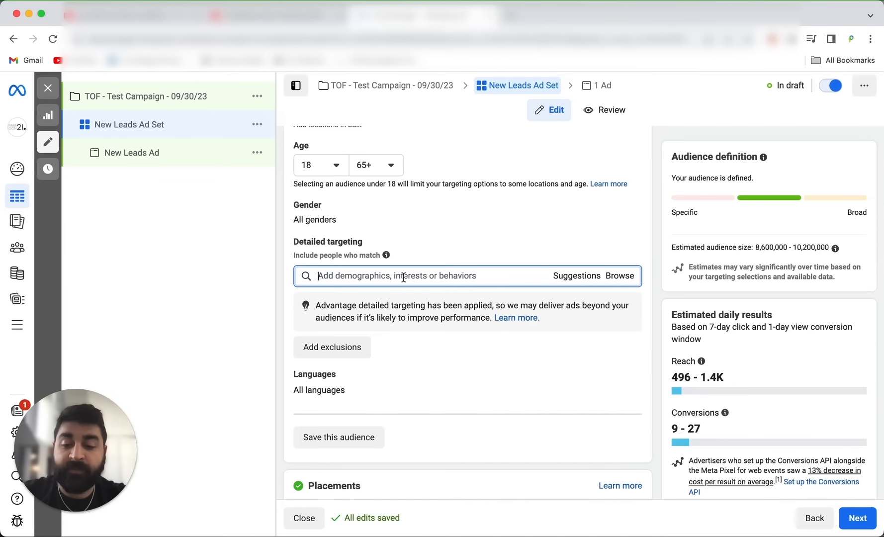
type("gary")
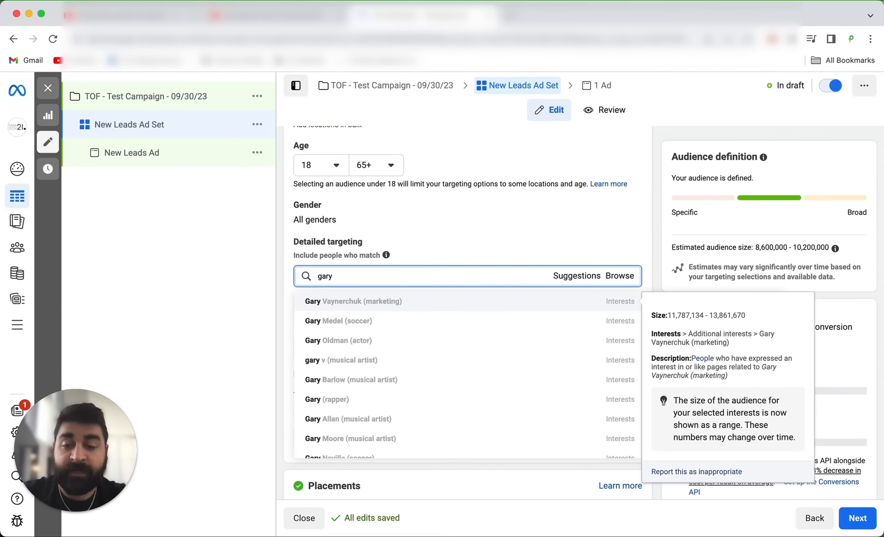
left_click(397, 301)
scroll(386, 321, "down", 3)
scroll(386, 320, "up", 2)
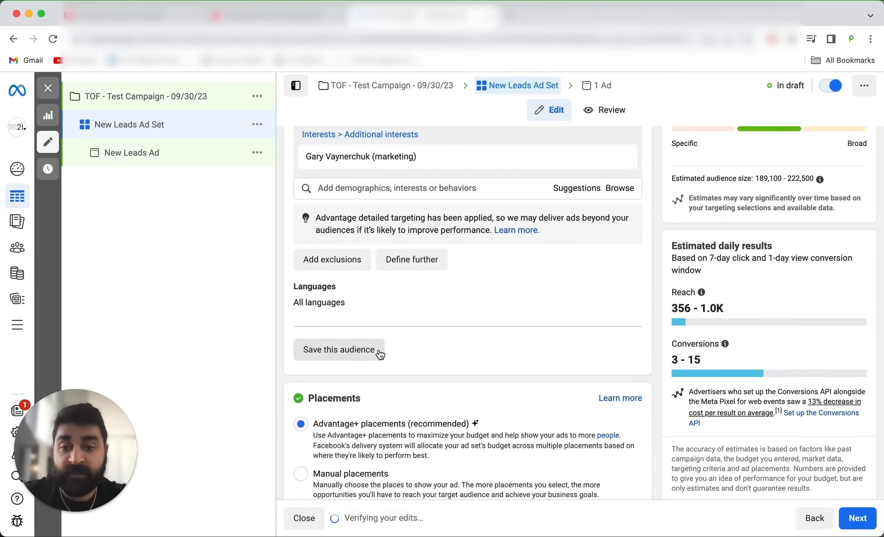
Search the detailed targeting options for "alex horm", then clear the search text.
scroll(383, 294, "up", 1)
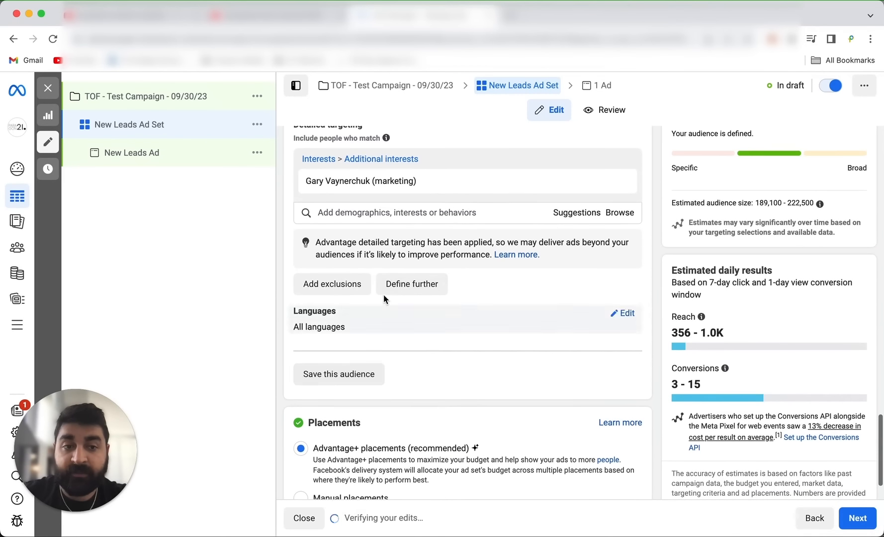
left_click(395, 213)
type("alex ho")
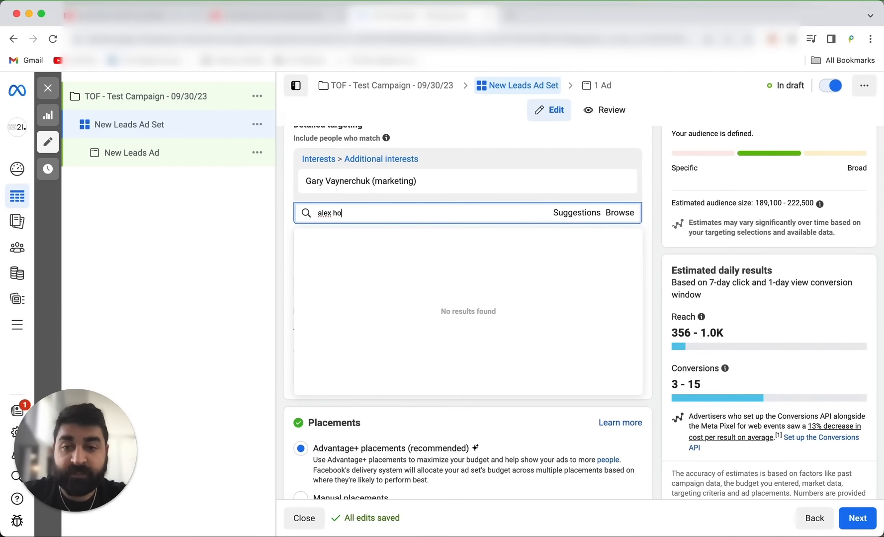
type("r")
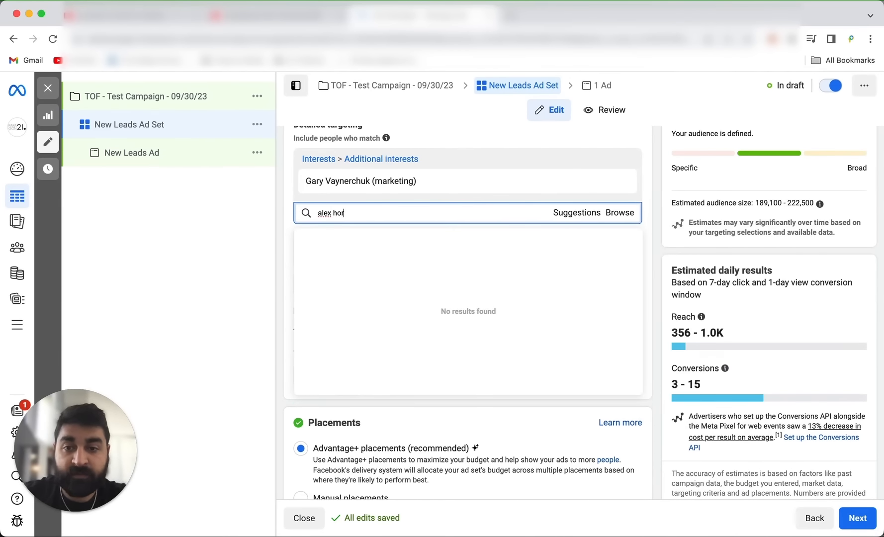
type("m")
key("BackSpace")
key("BackSpace")
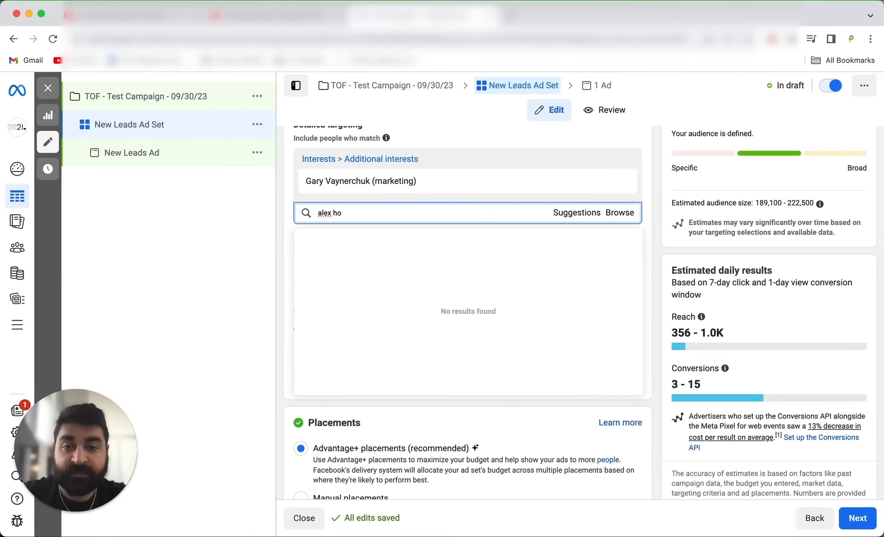
key("BackSpace")
key("BackSpace")
key("BackSpace")
key("BackSpace")
key("BackSpace")
key("BackSpace")
key("BackSpace")
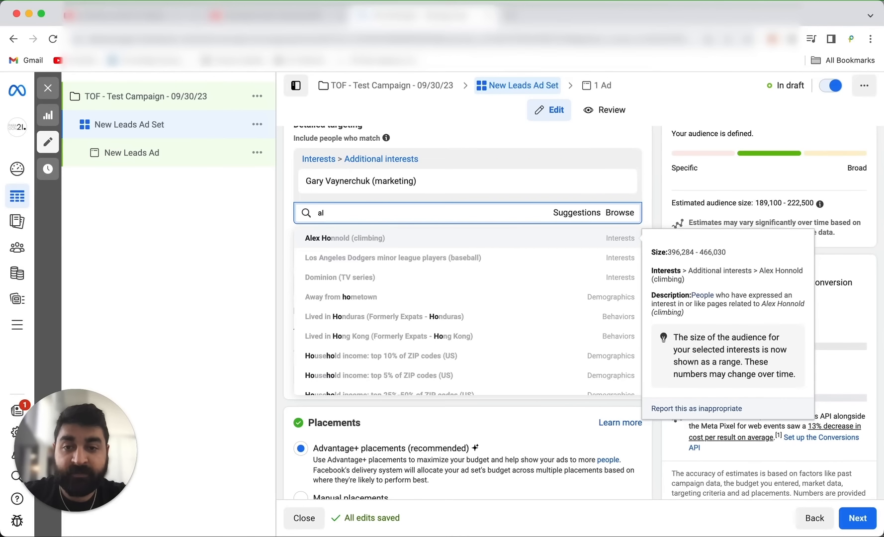
Search the detailed targeting options for "tony rob", then clear the search text.
type("ton")
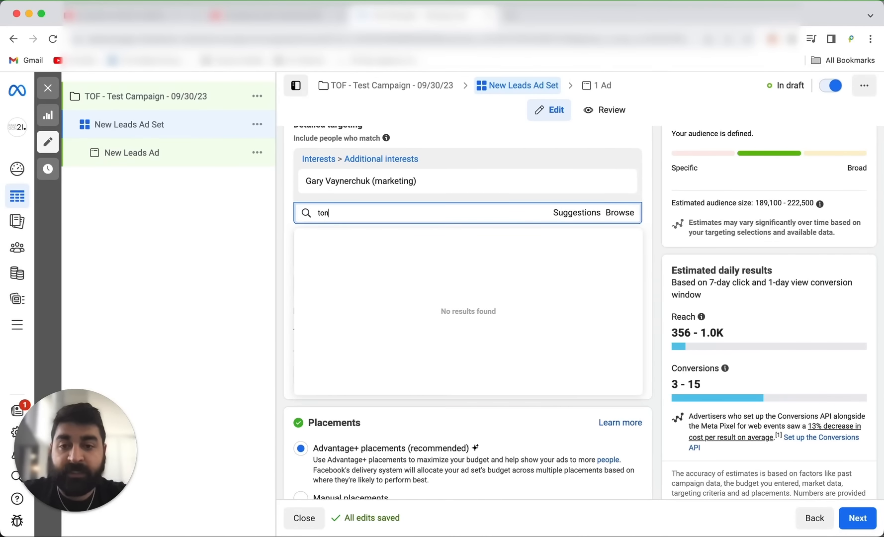
type("y robb")
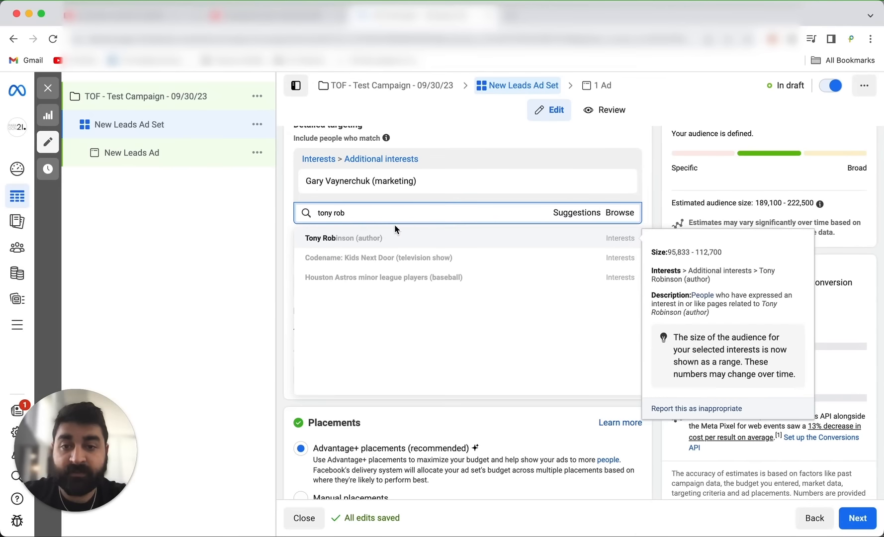
key("BackSpace")
key("BackSpace")
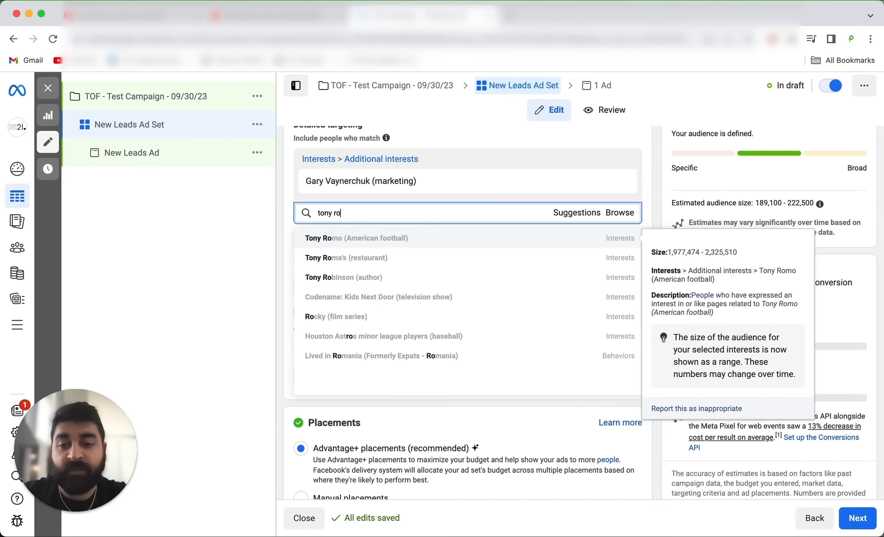
key("BackSpace")
key("BackSpace")
key("BackSpace")
key("BackSpace")
key("BackSpace")
key("BackSpace")
key("BackSpace")
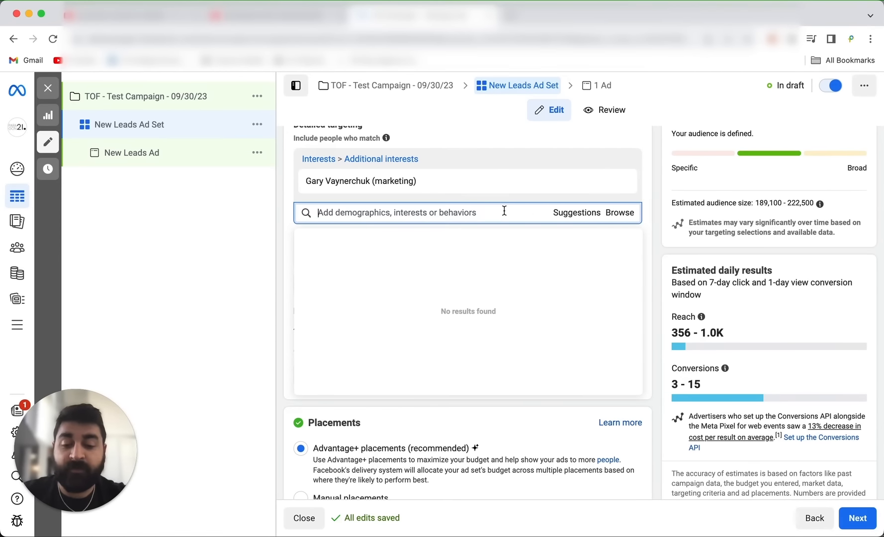
Search detailed targeting for "fre", compare the category types of the matching options, then clear the search.
type("fre")
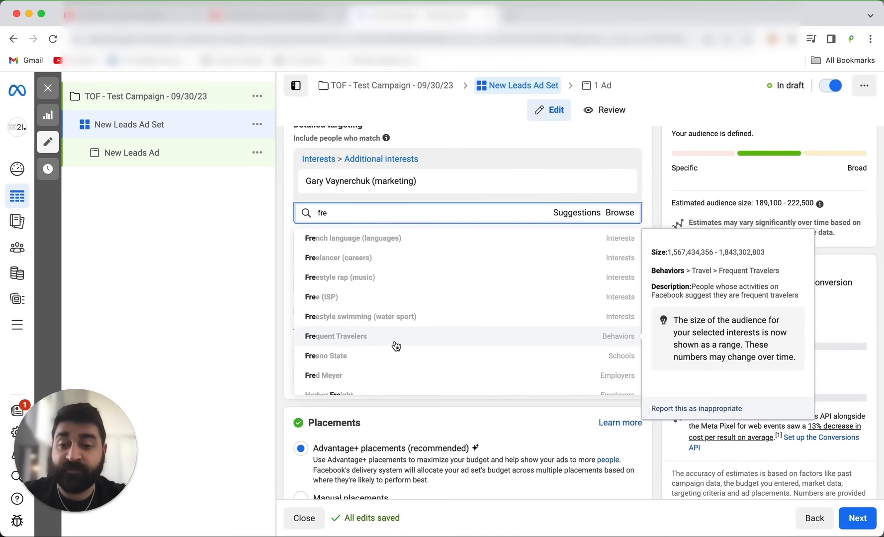
scroll(397, 346, "down", 5)
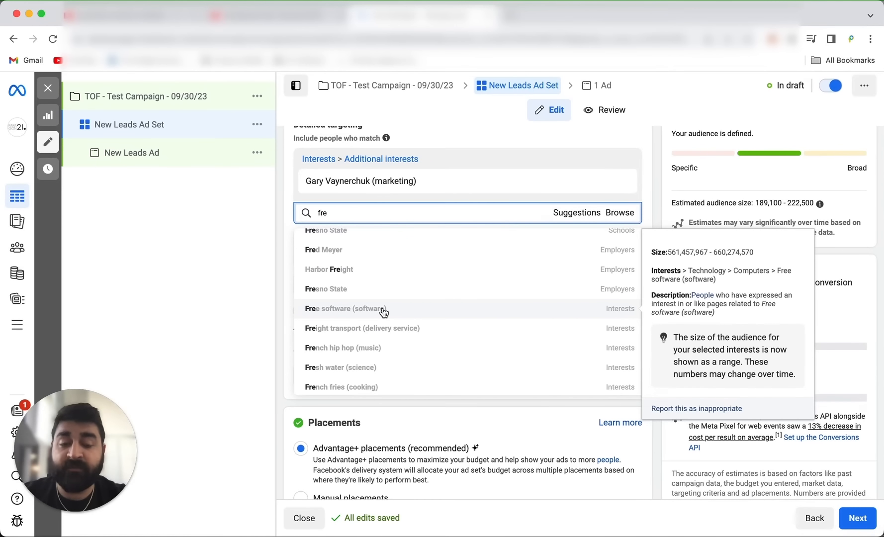
scroll(382, 311, "up", 2)
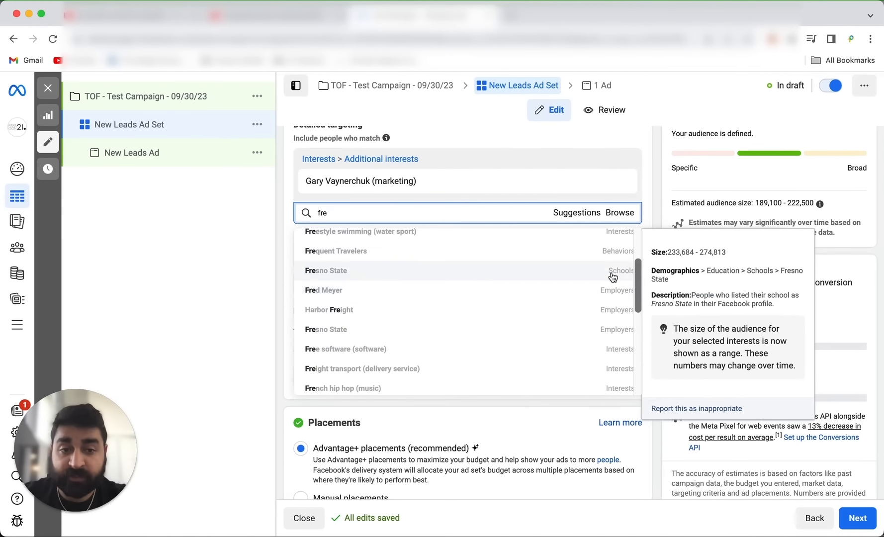
scroll(611, 256, "up", 4)
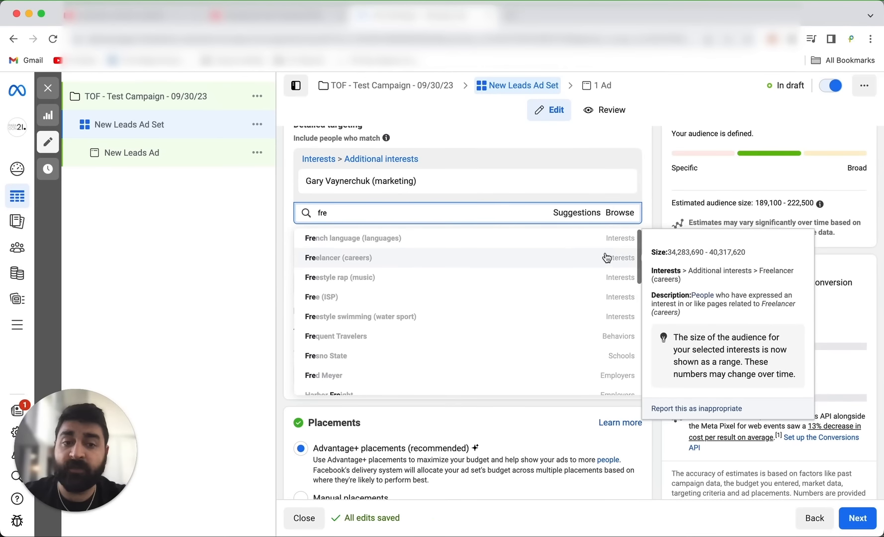
double_click(509, 213)
key("BackSpace")
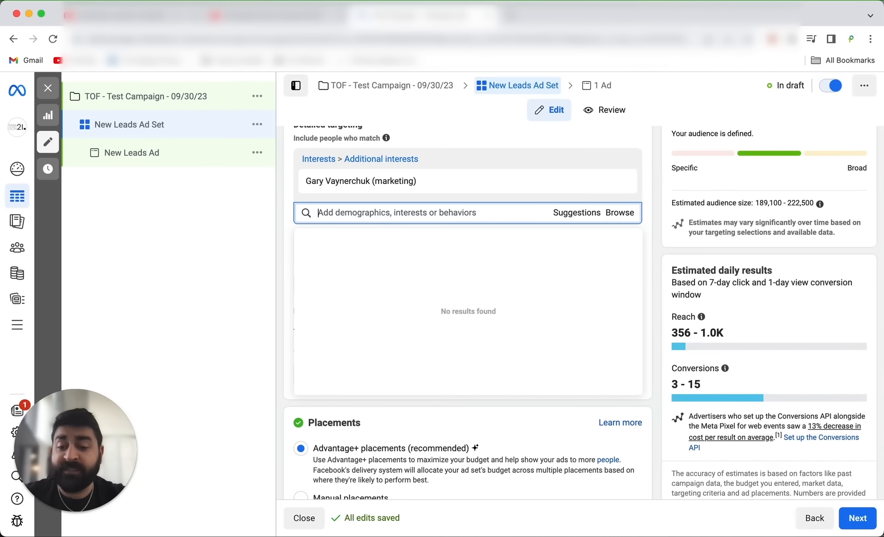
Search detailed targeting for "dental sch", browse the matching schools and interests, then close the list without adding one.
type("dental")
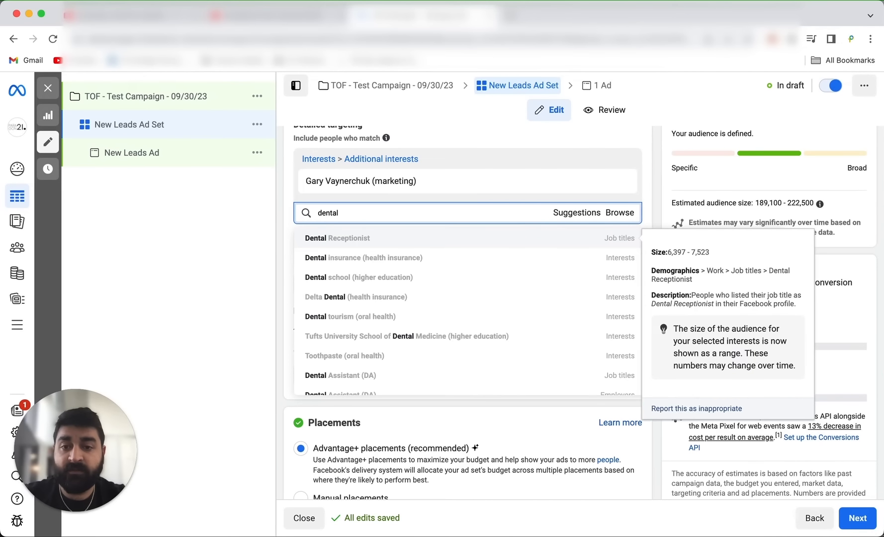
type(" sch")
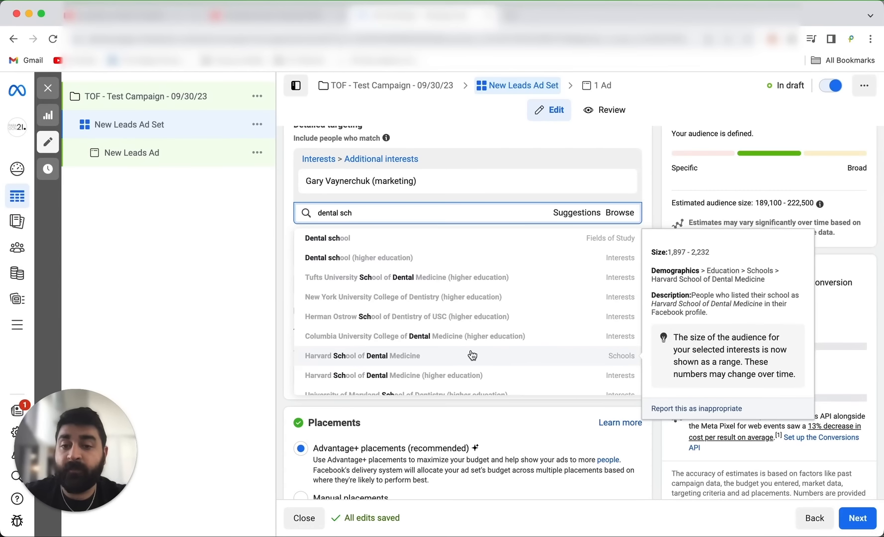
scroll(470, 356, "down", 1)
left_click(438, 421)
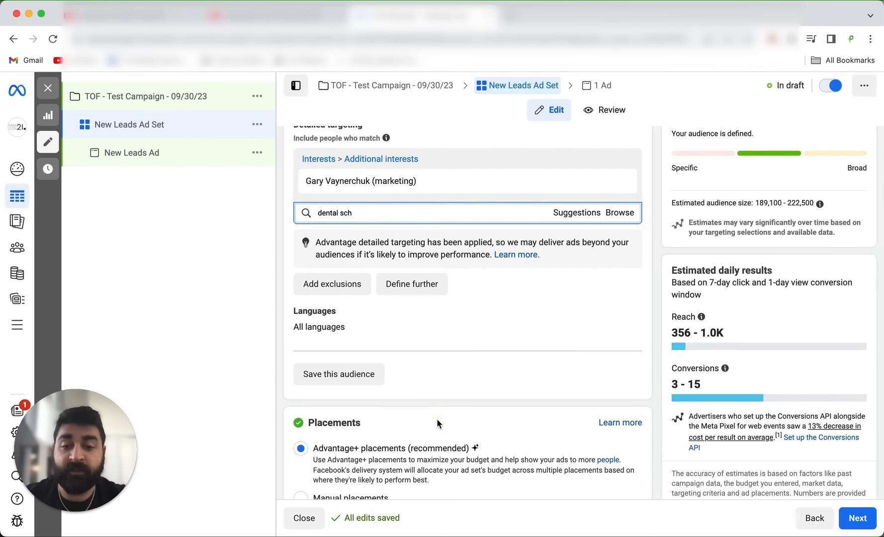
scroll(438, 421, "down", 2)
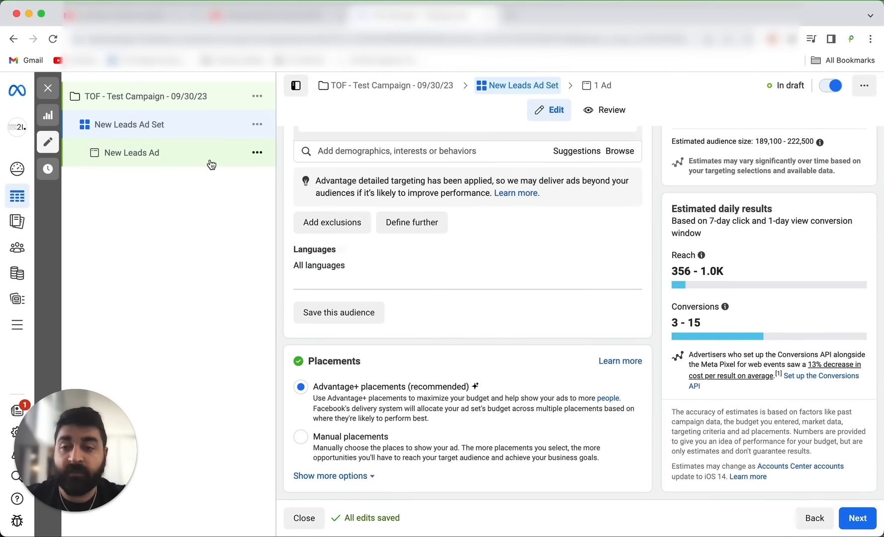
Open New Leads Ad and select paragonstudios21 as the Instagram account in its identity settings.
left_click(179, 151)
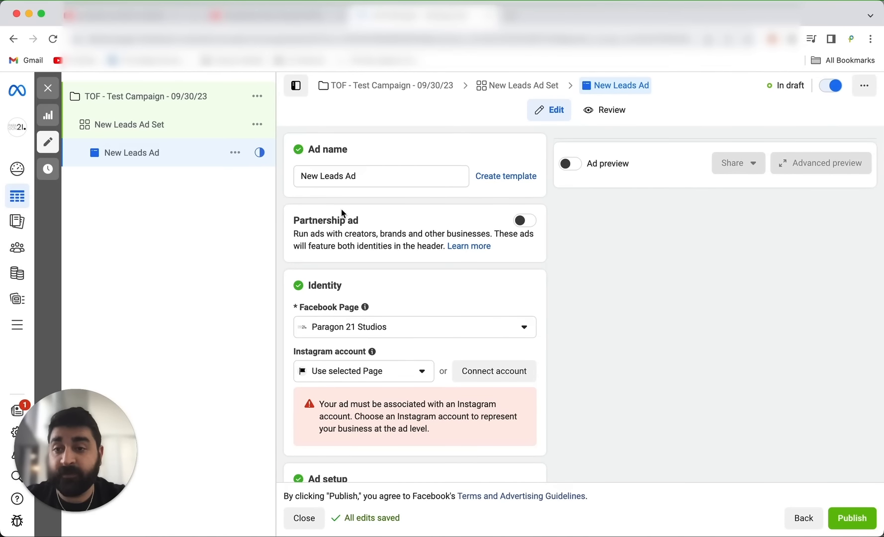
scroll(342, 210, "down", 5)
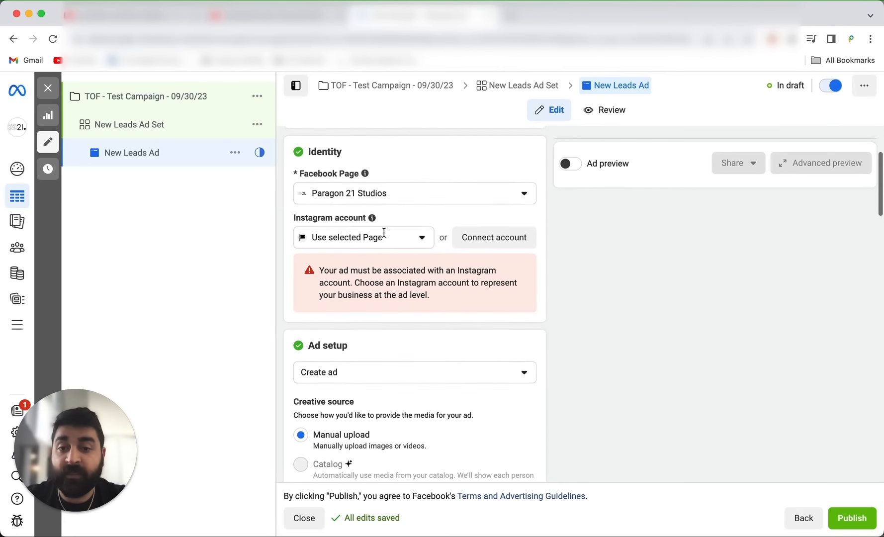
left_click(374, 234)
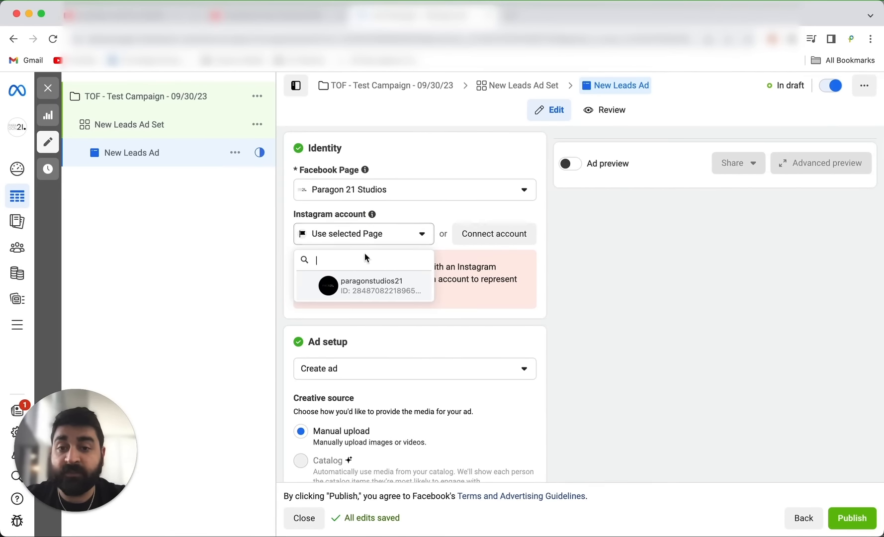
left_click(356, 284)
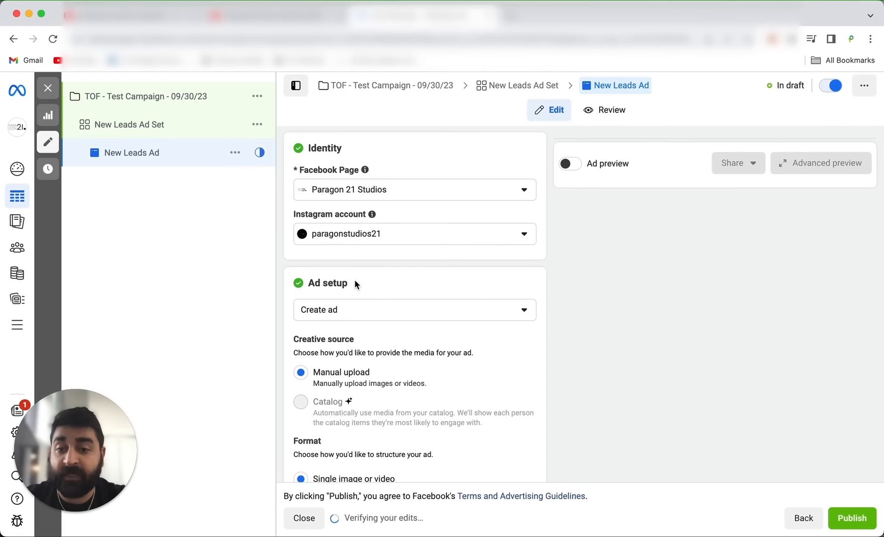
scroll(354, 280, "up", 3)
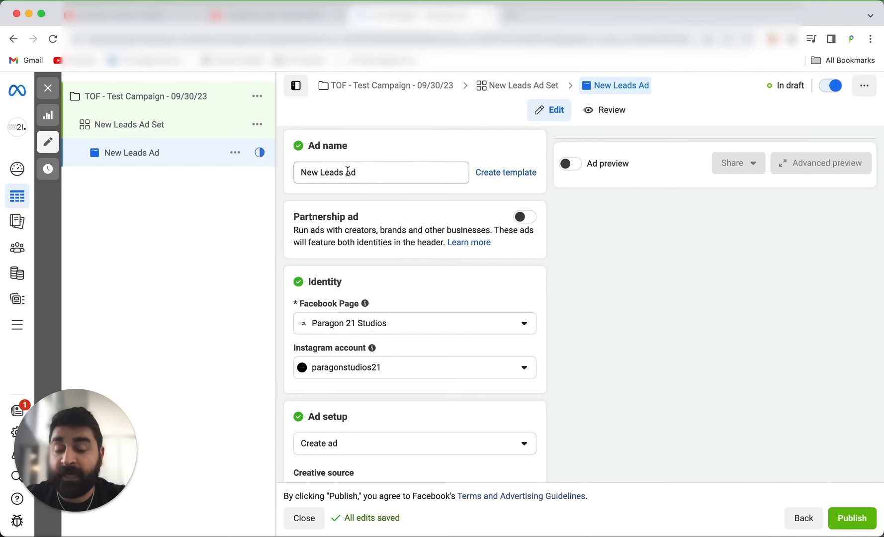
scroll(348, 171, "down", 1)
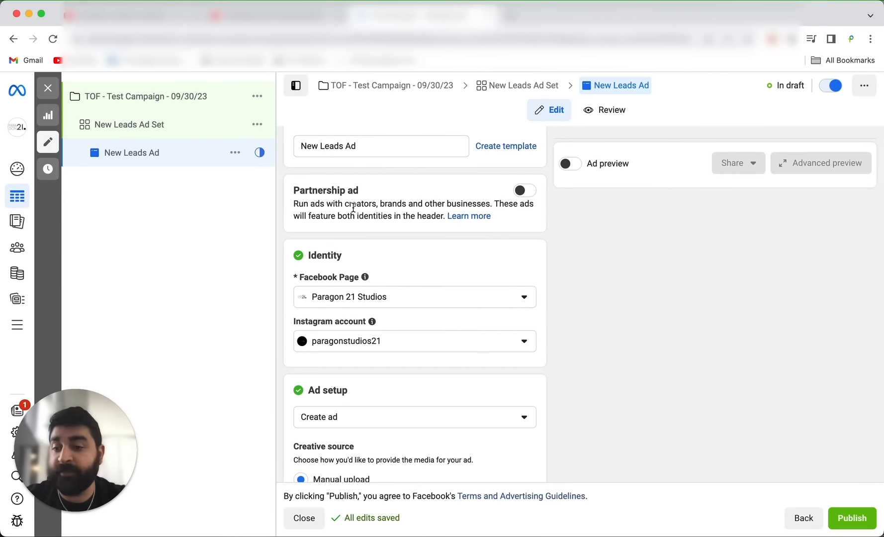
Review the creative source, format and ad setup options, then close the setup list keeping Create ad.
scroll(354, 208, "down", 6)
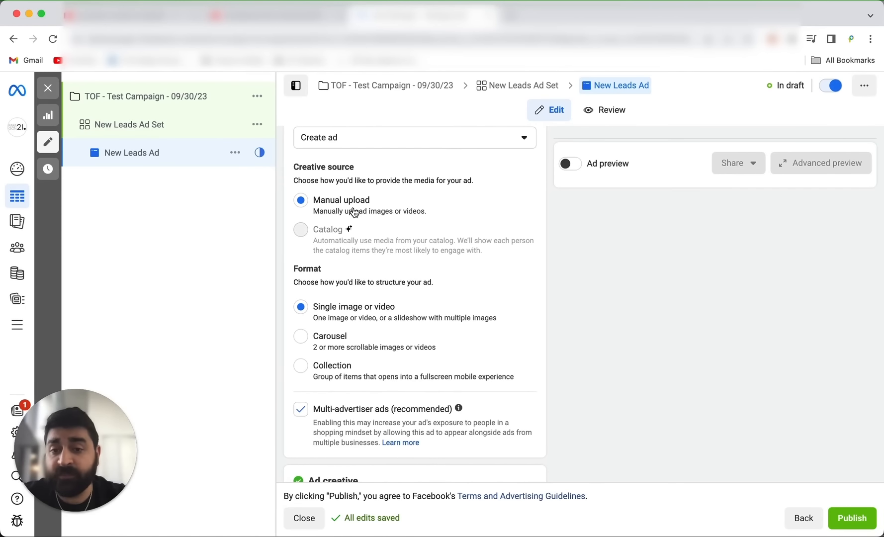
scroll(354, 213, "up", 1)
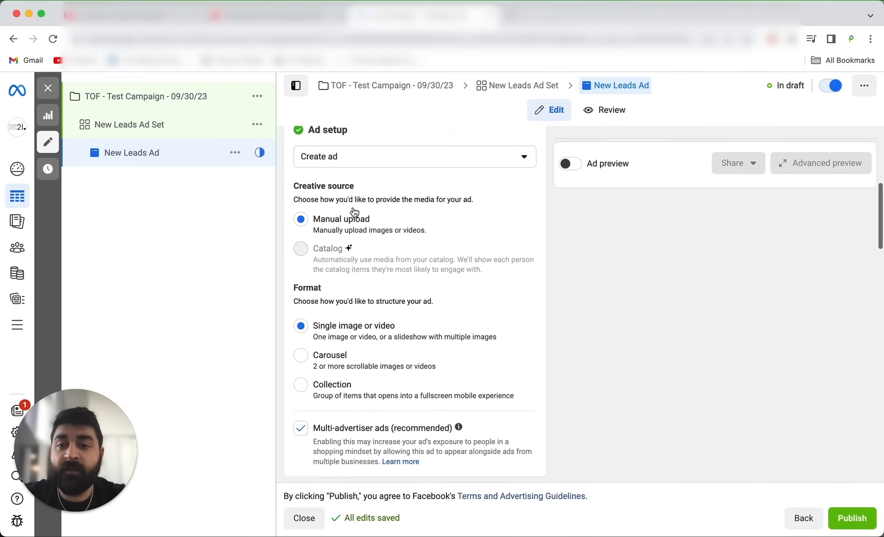
left_click(355, 168)
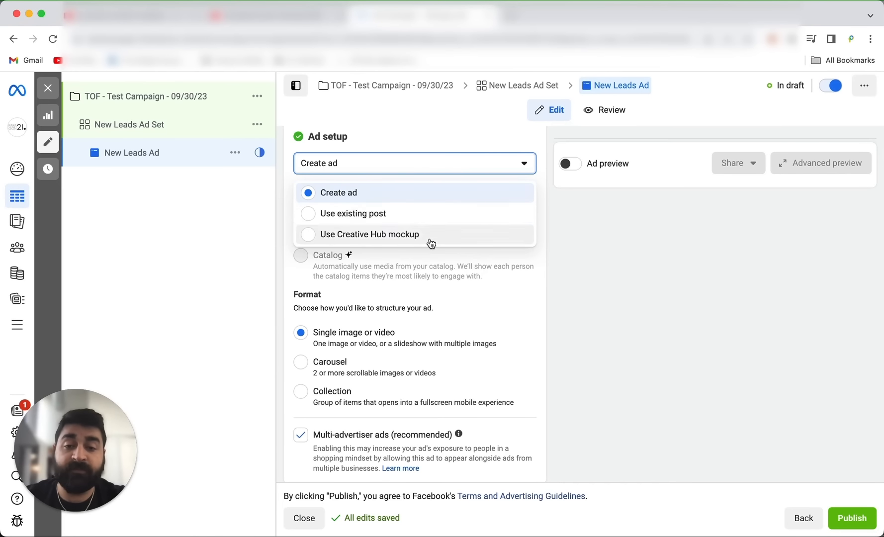
left_click(504, 286)
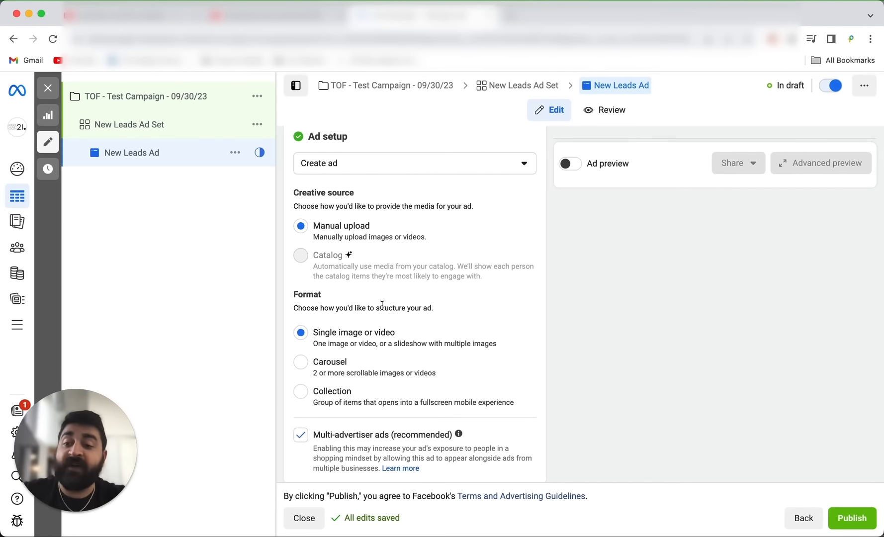
Enter "this is body copy" as the primary text in the ad creative section.
scroll(382, 305, "down", 10)
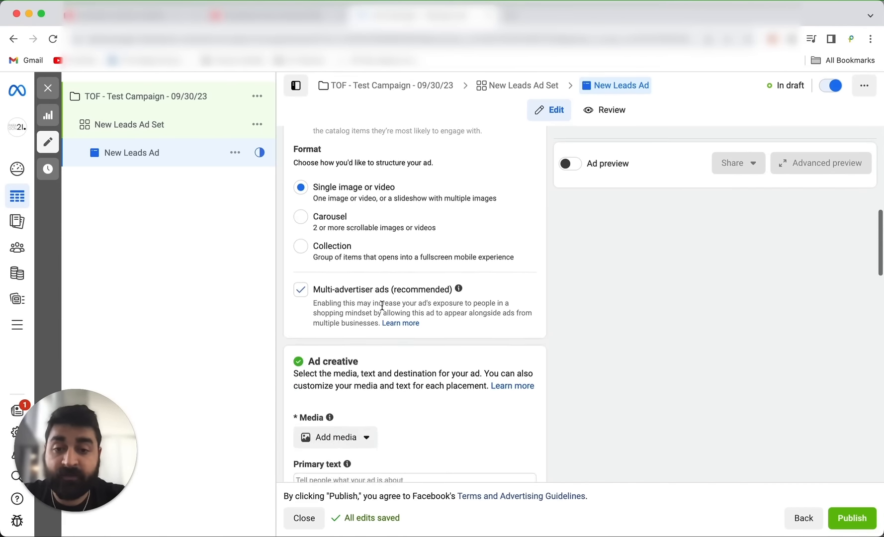
left_click(367, 276)
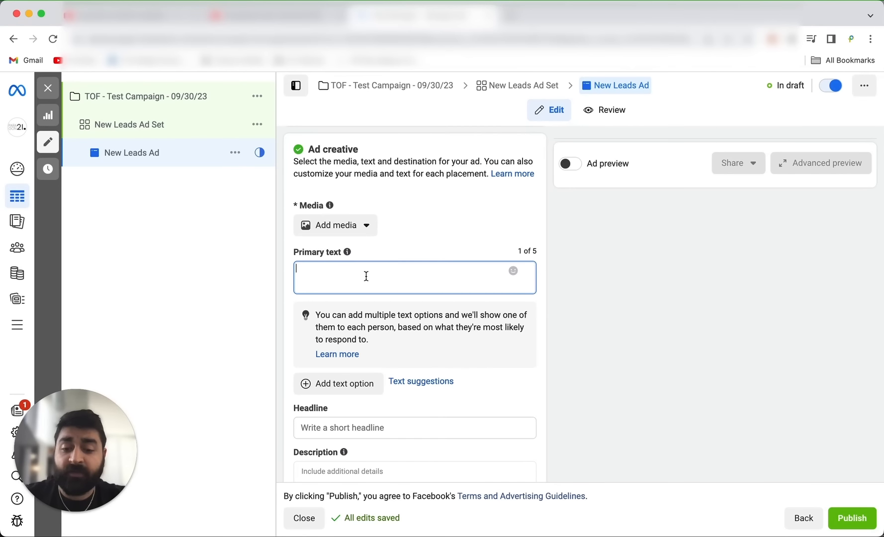
type("t")
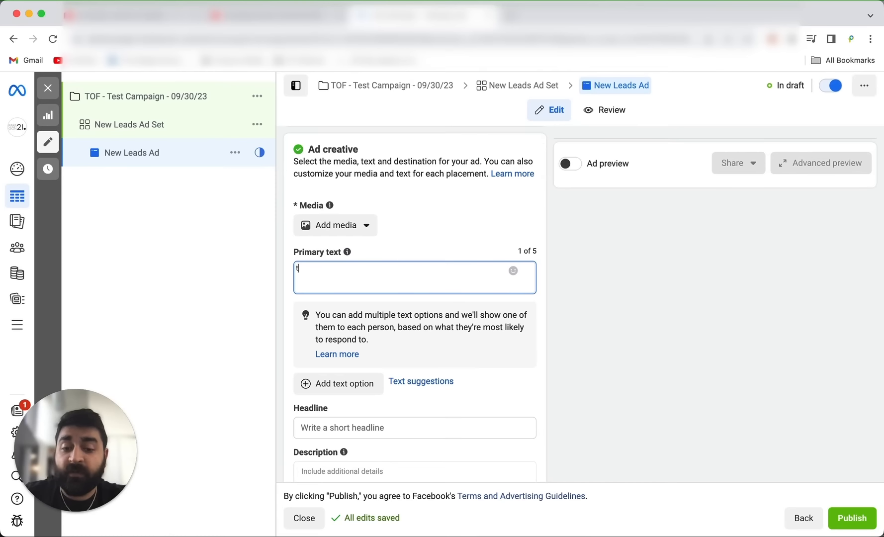
type("his is body ")
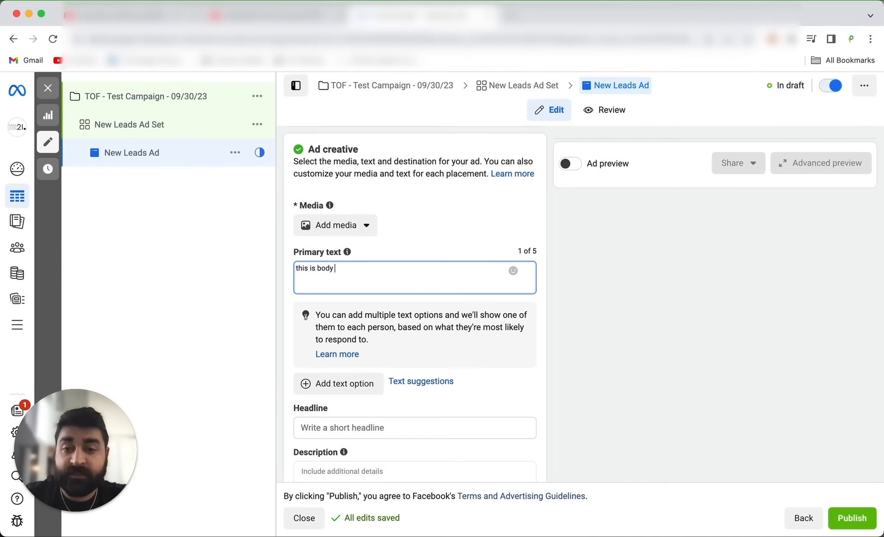
type("copy")
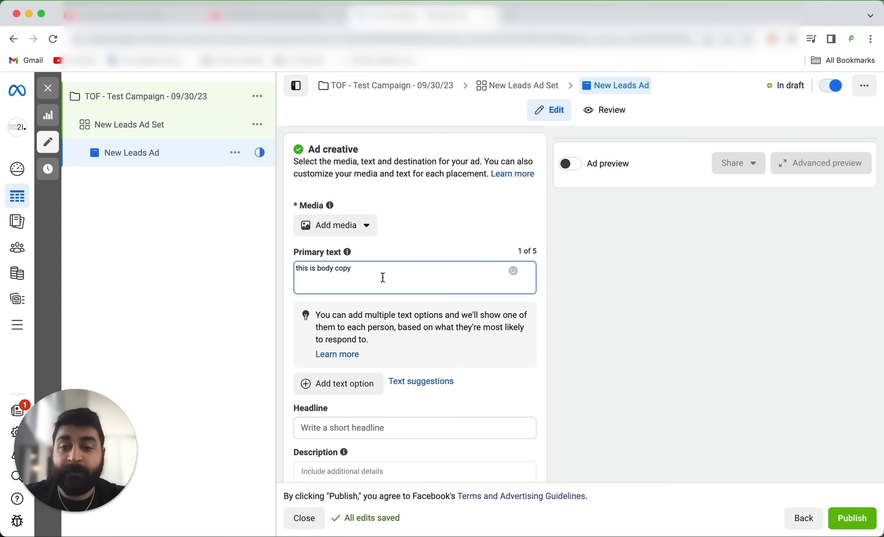
left_click(417, 245)
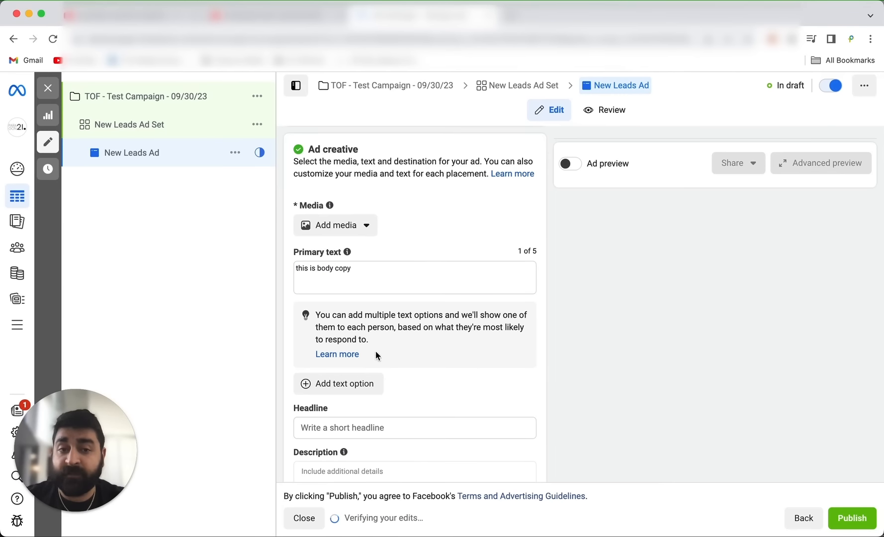
Turn on the ad preview and add the 900 × 800 recommended image as the ad's media, accepting the suggested crops and Advantage+ optimizations.
left_click(579, 166)
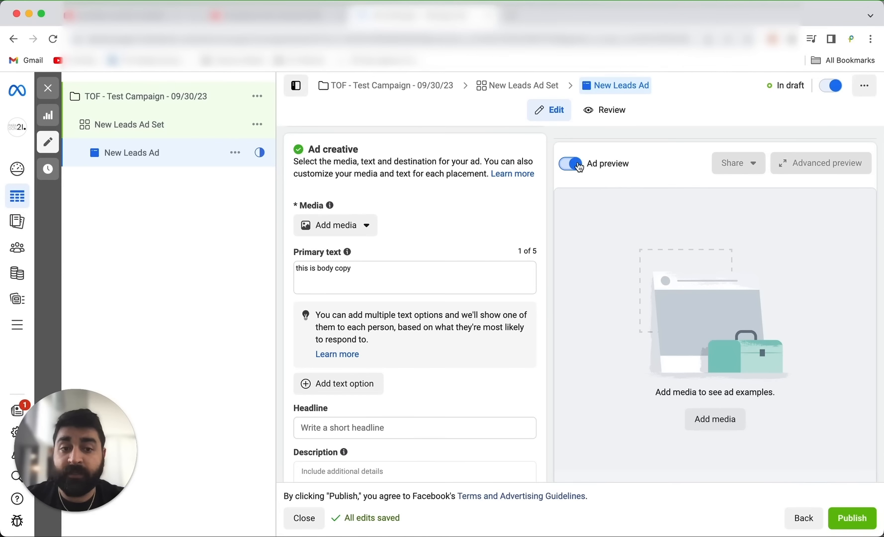
scroll(461, 255, "up", 10)
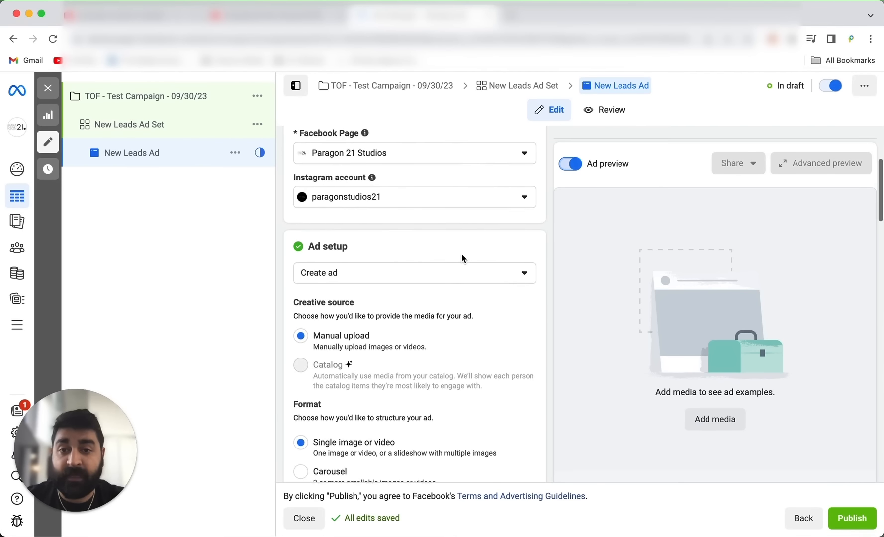
scroll(459, 293, "down", 5)
scroll(459, 292, "down", 3)
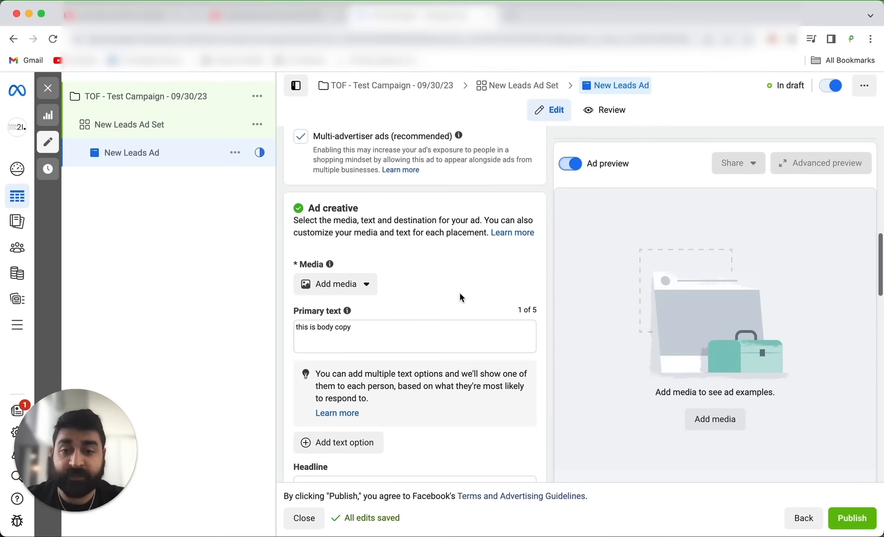
left_click(351, 289)
left_click(345, 314)
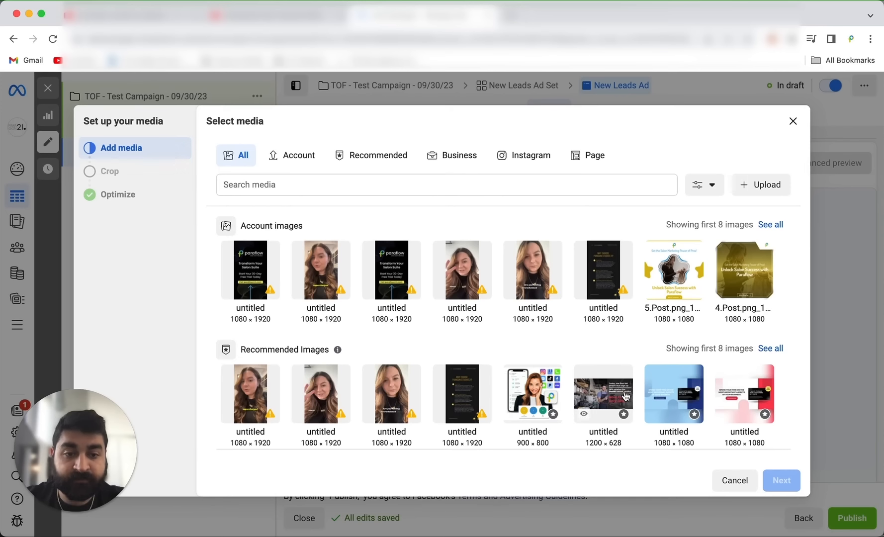
left_click(524, 390)
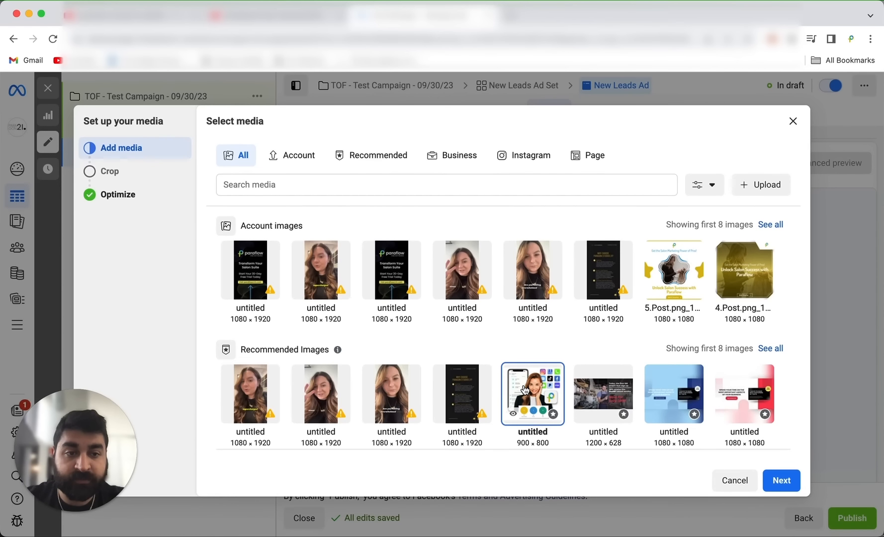
left_click(782, 481)
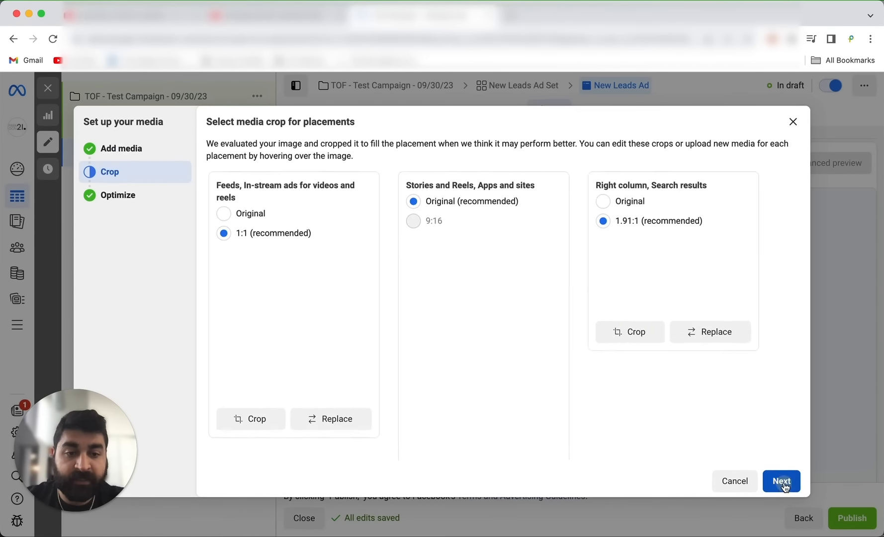
left_click(785, 486)
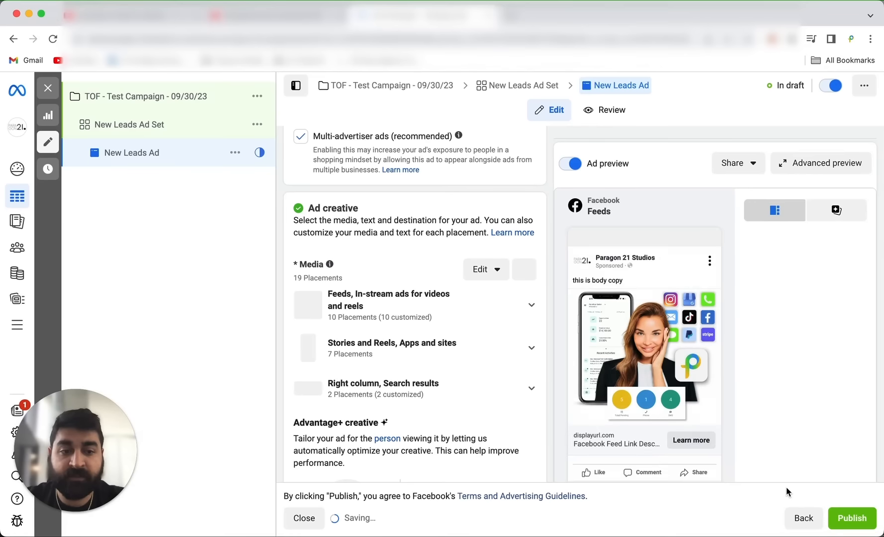
left_click(782, 482)
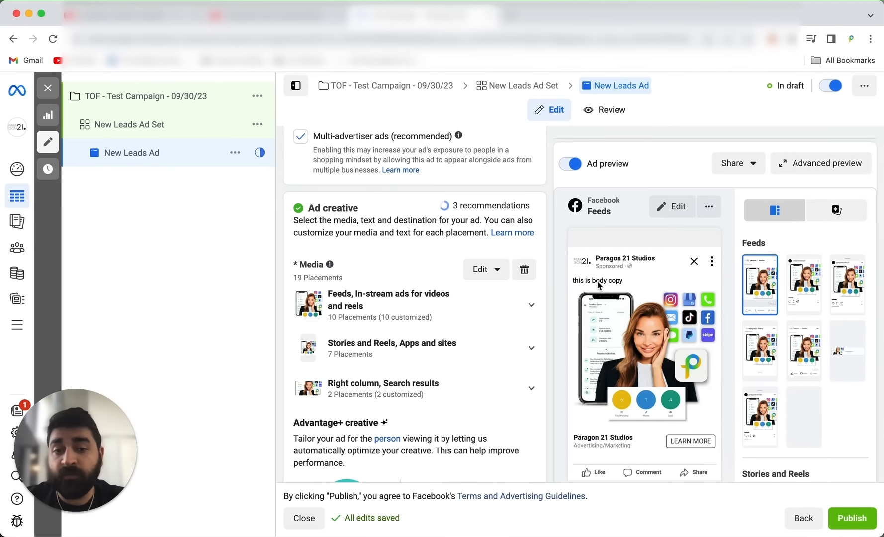
Replace the primary text with "Dentists do you want 20 new leads in the next 30 days".
scroll(404, 323, "down", 5)
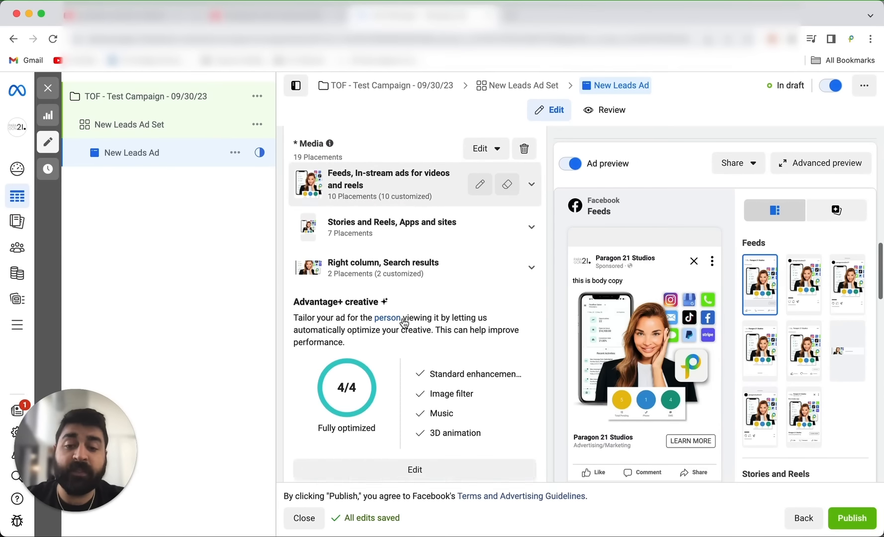
scroll(403, 323, "down", 4)
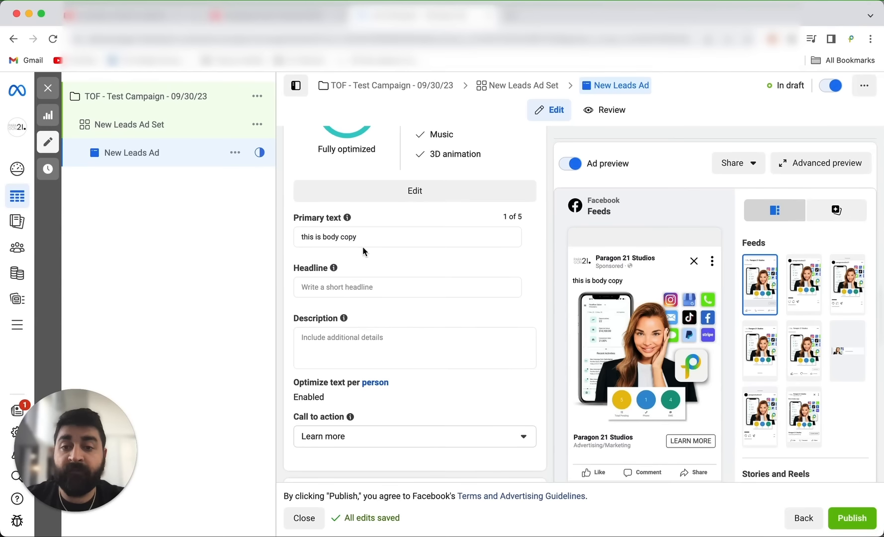
left_click(362, 235)
key("super+a")
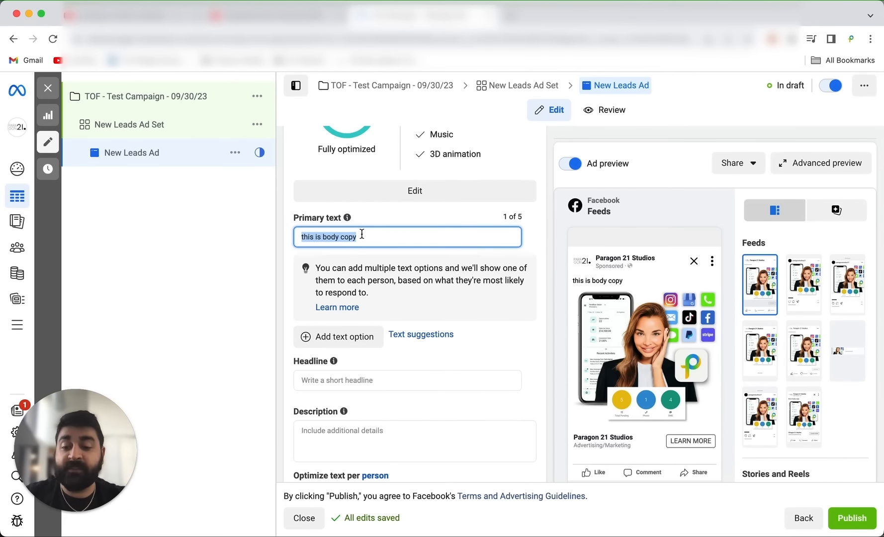
type("Dent")
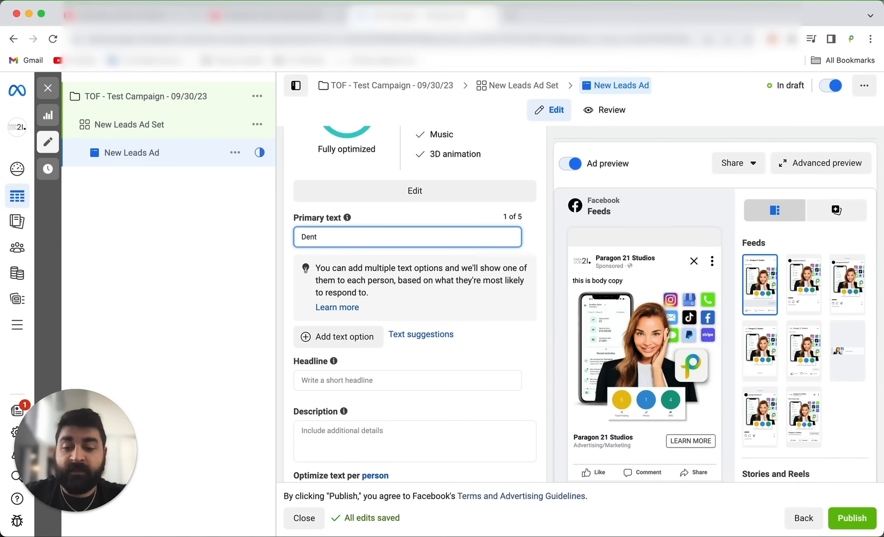
type("ists do you ")
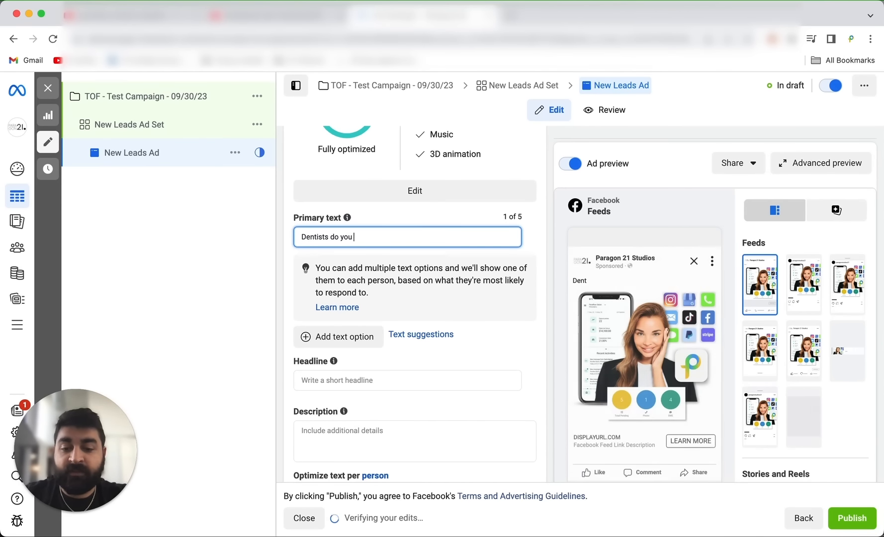
type("want 20 new")
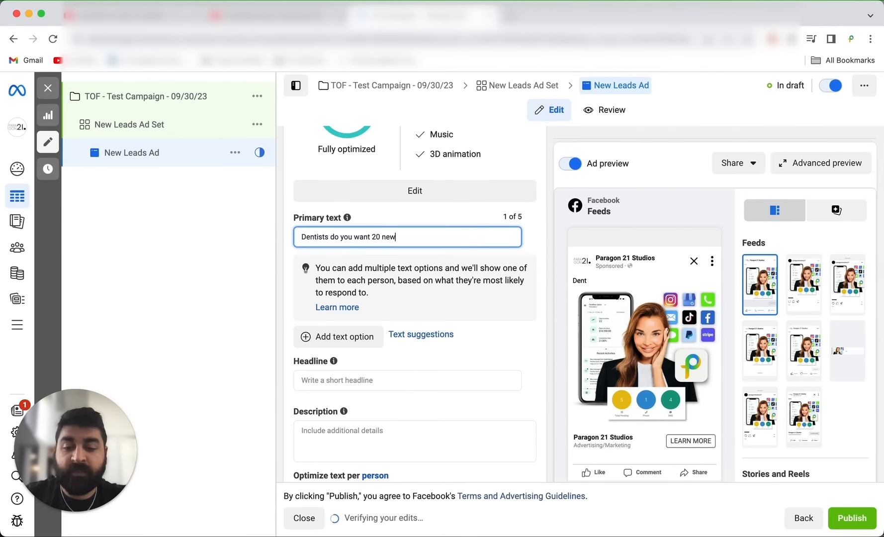
type(" leads in th")
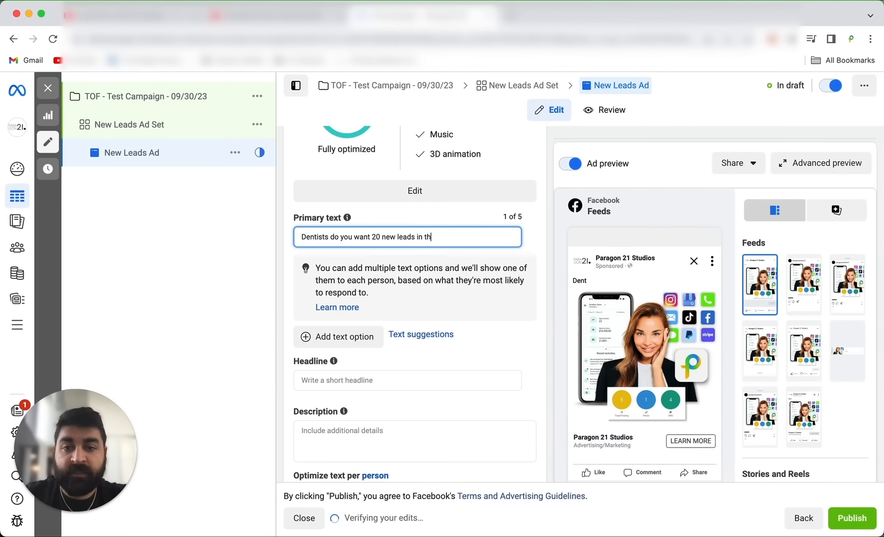
type("e next")
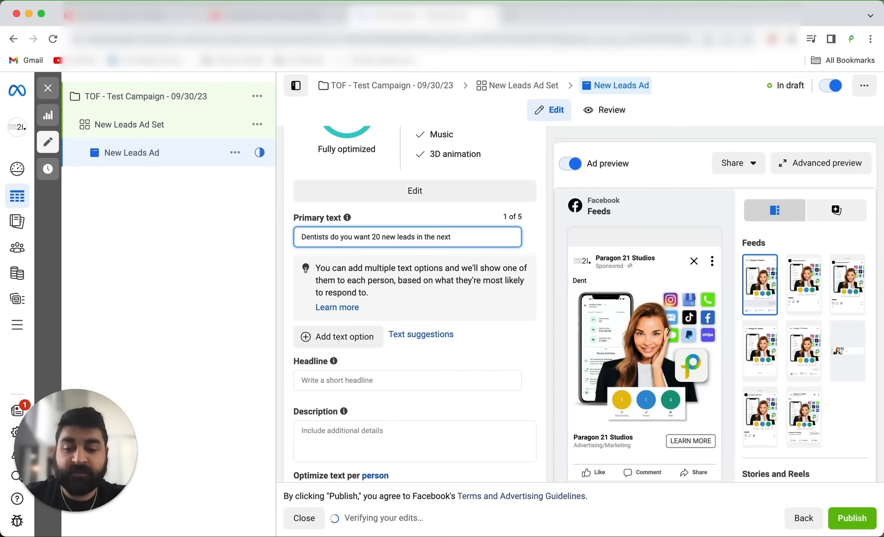
type(" 20")
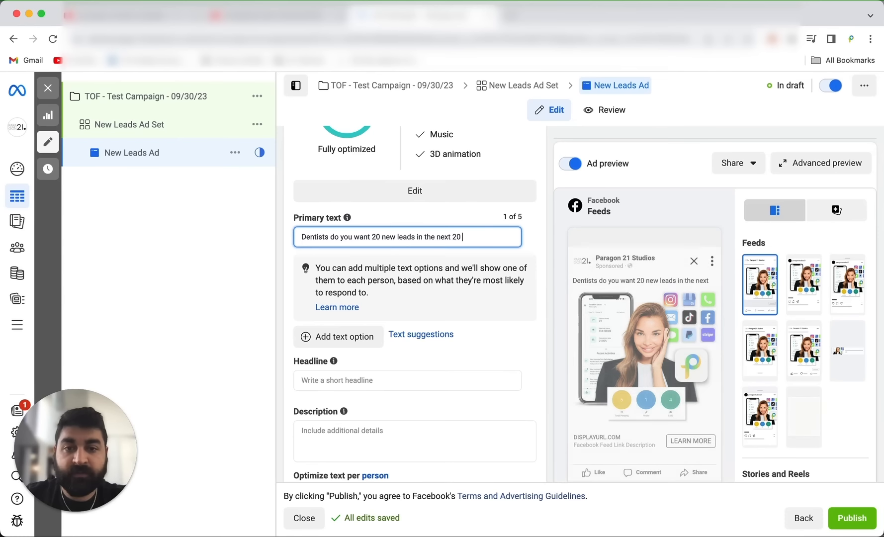
key("BackSpace")
key("BackSpace")
key("BackSpace")
type("30 ")
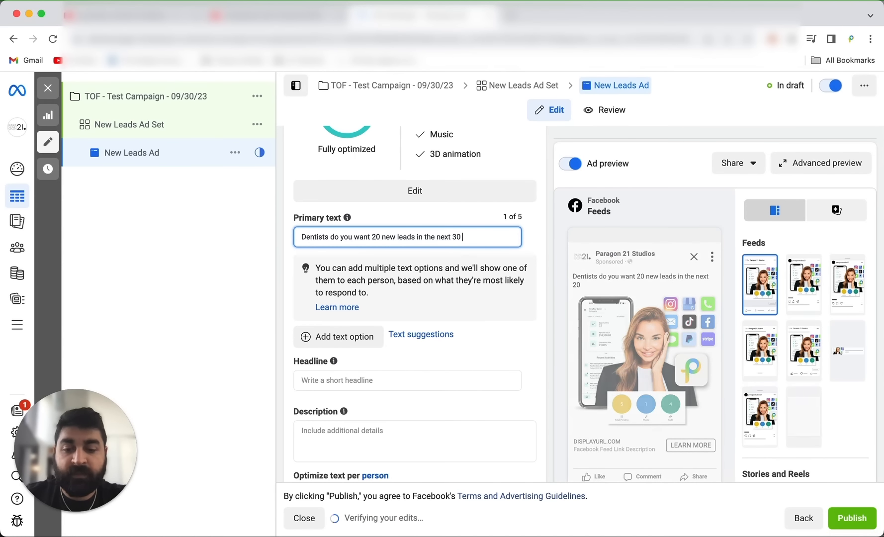
type("days")
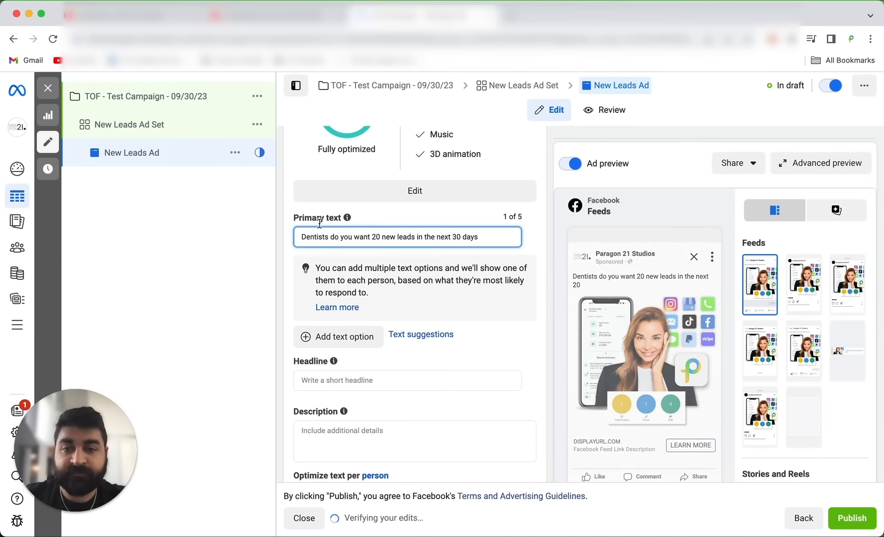
Change "leads" to "clients" in the primary text and append "or you don't pay?" at its end.
double_click(404, 237)
type("c")
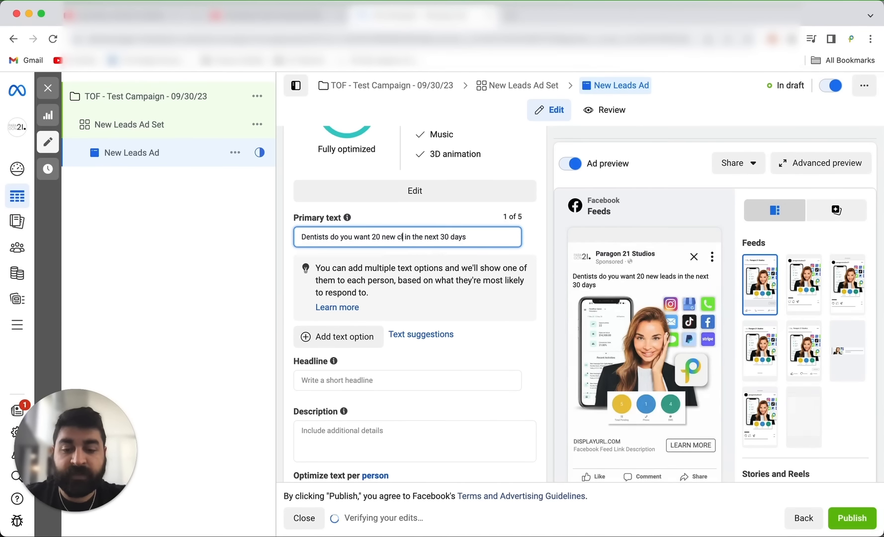
type("lients")
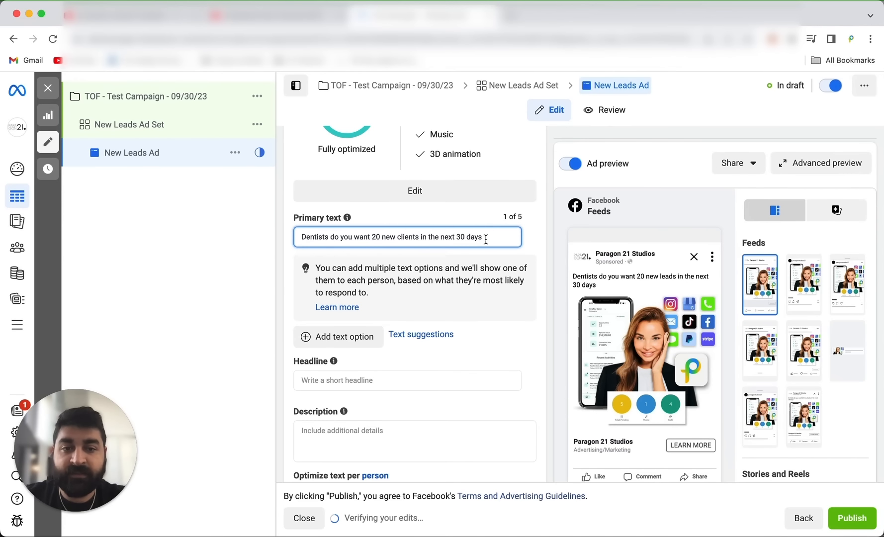
type(" or you")
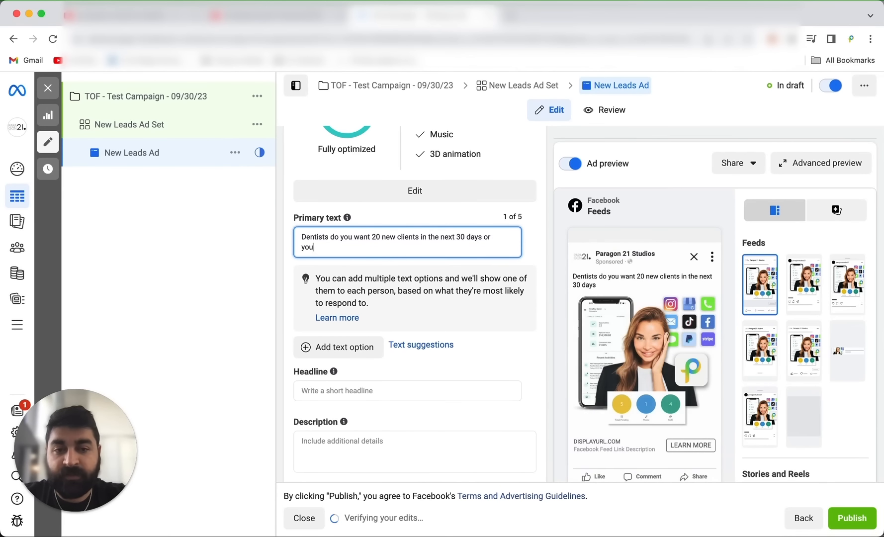
type(" dont")
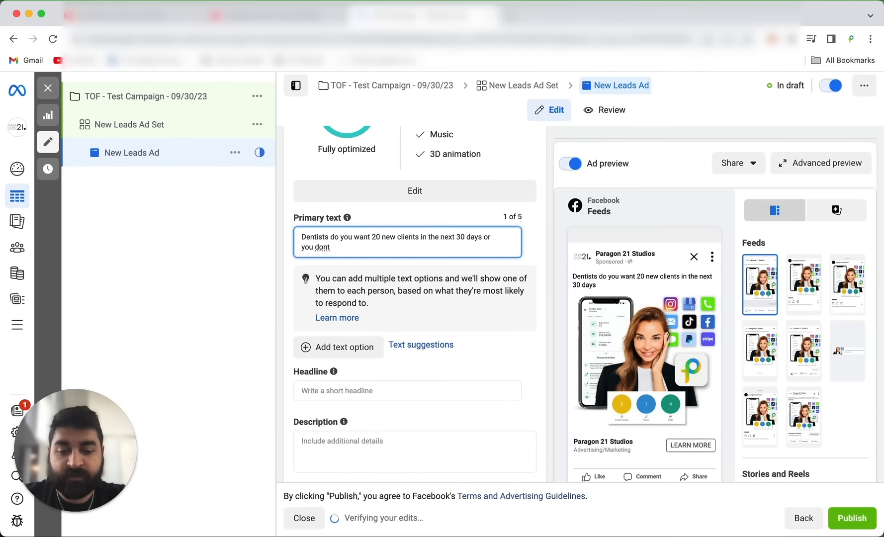
key("BackSpace")
type("'t pay?")
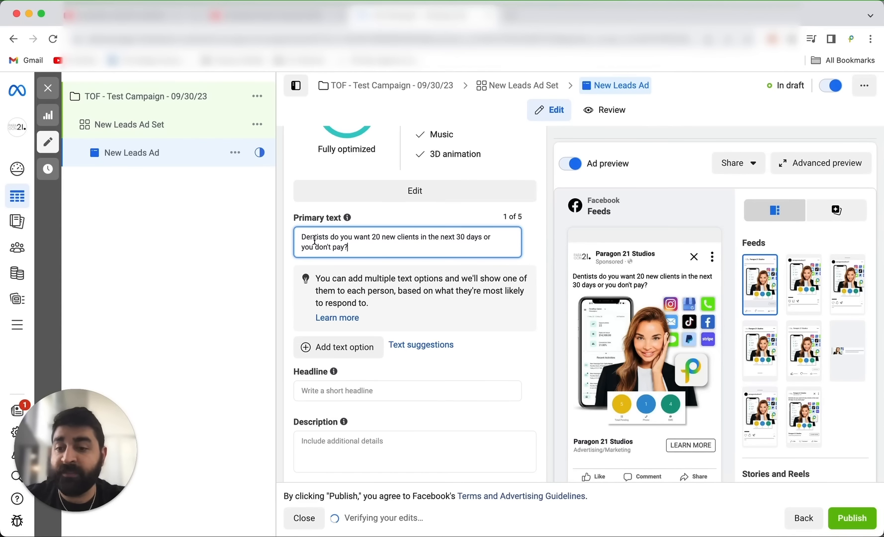
mouse_move(629, 277)
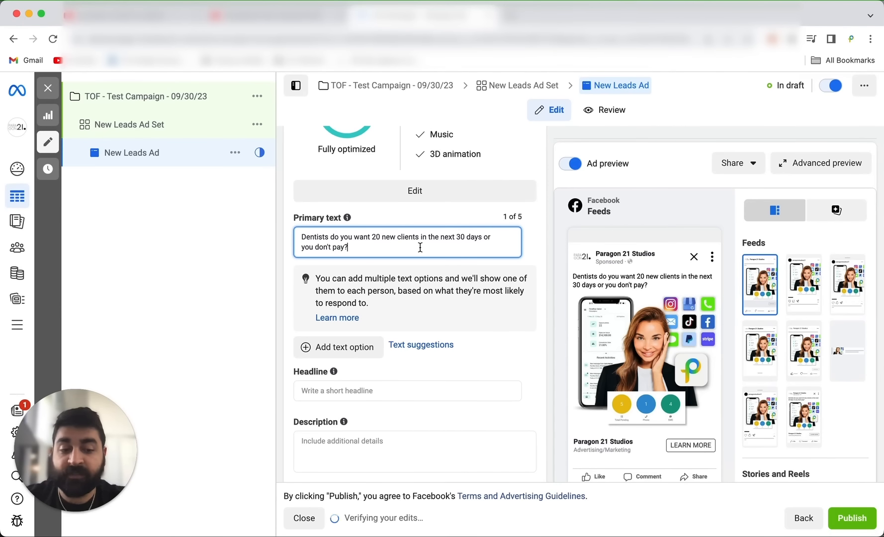
Add the placeholder line "gsgsgdgsds" below the question in the primary text.
key("Return")
type("gsgsgdgsds")
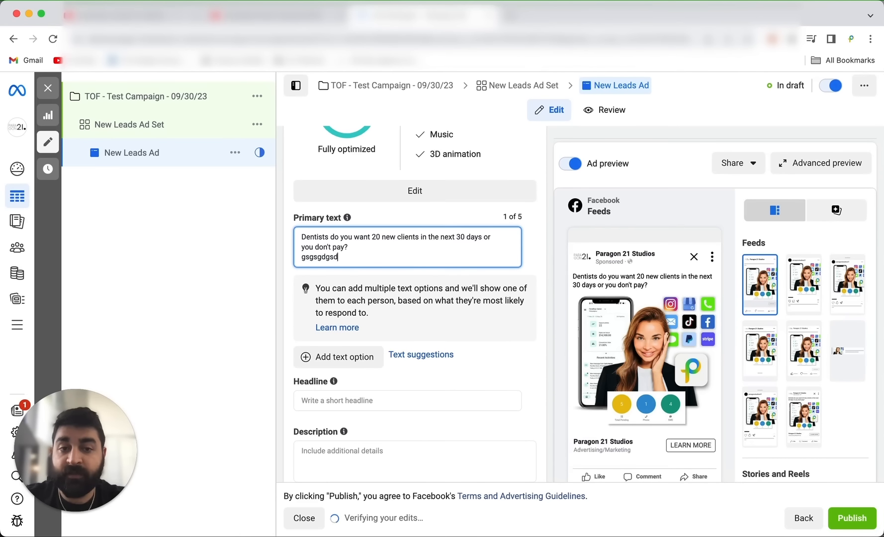
mouse_move(690, 293)
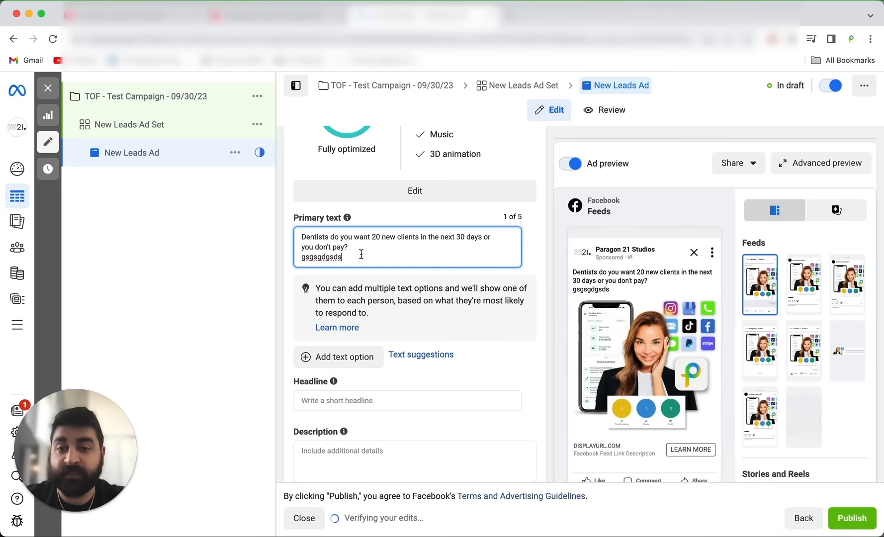
Insert blank lines above "gsgsgdgsds" in the primary text and add the filler line "ddds" between it and the question.
left_click(300, 259)
left_click(303, 258)
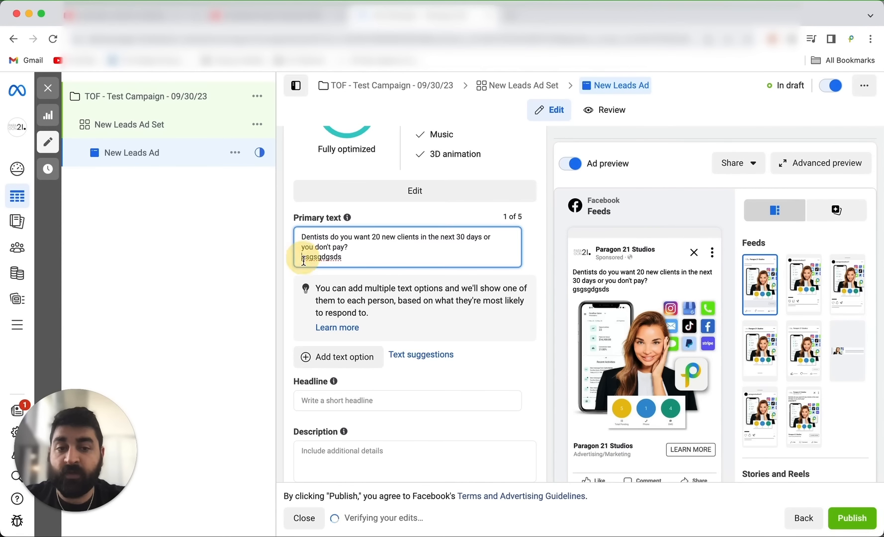
key("Return")
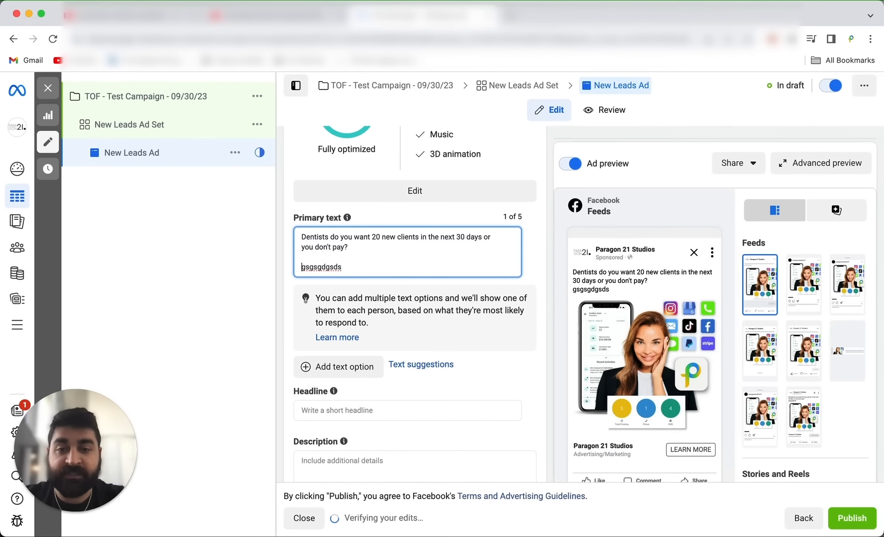
key("Return")
key("Return")
key("Return")
key("Return")
key("Return")
left_click(311, 270)
type("ddds")
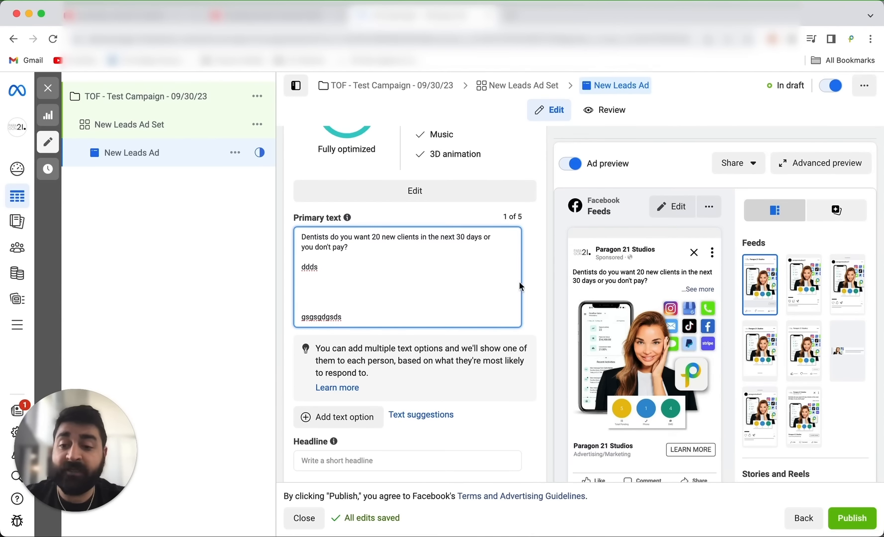
Enter the headline "How we increase dental practices income by 25%".
scroll(413, 381, "down", 2)
left_click(394, 398)
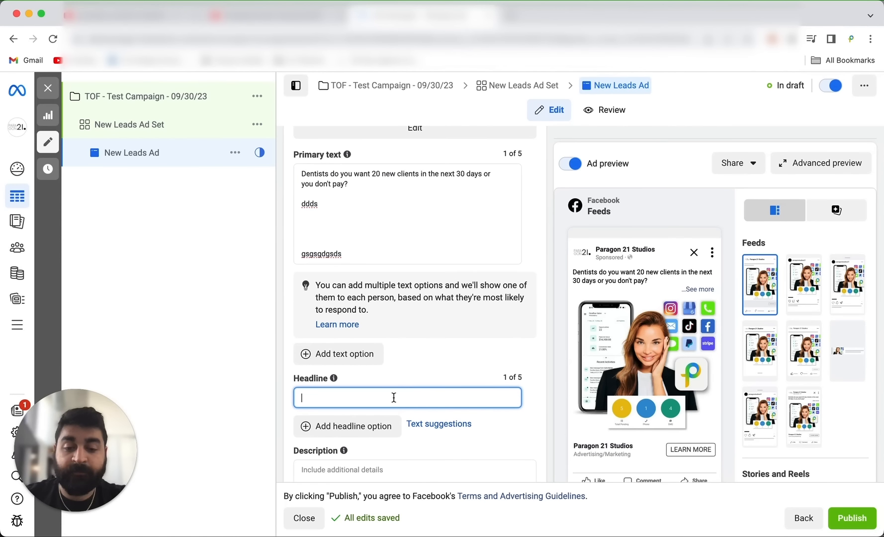
type("How we in")
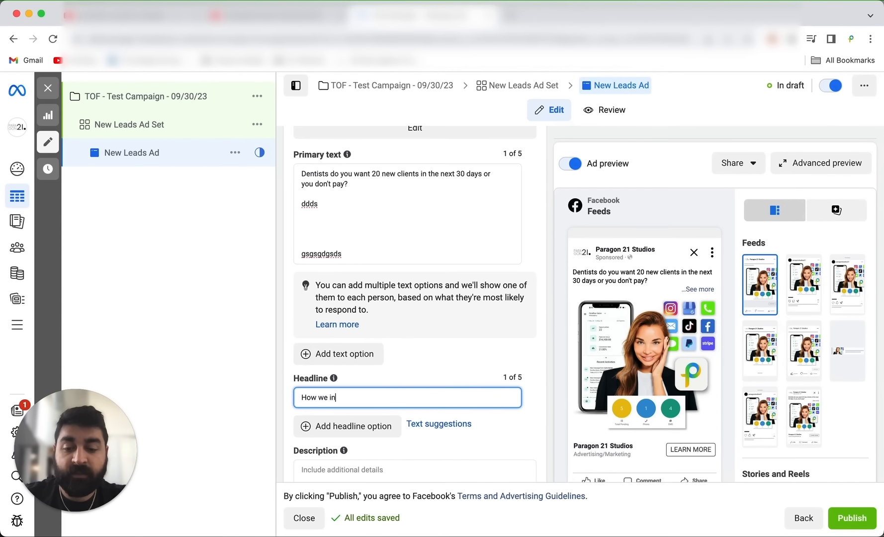
type("crease dental practice")
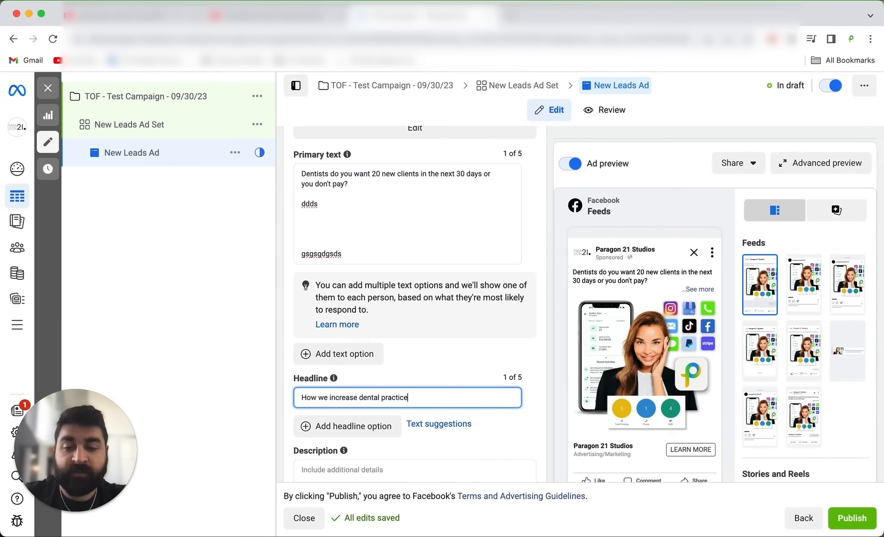
type("s income")
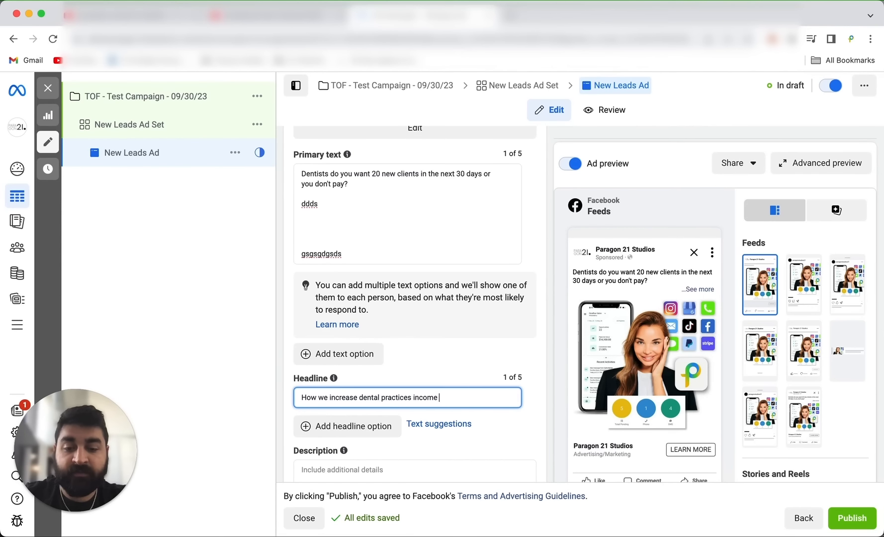
type(" by ")
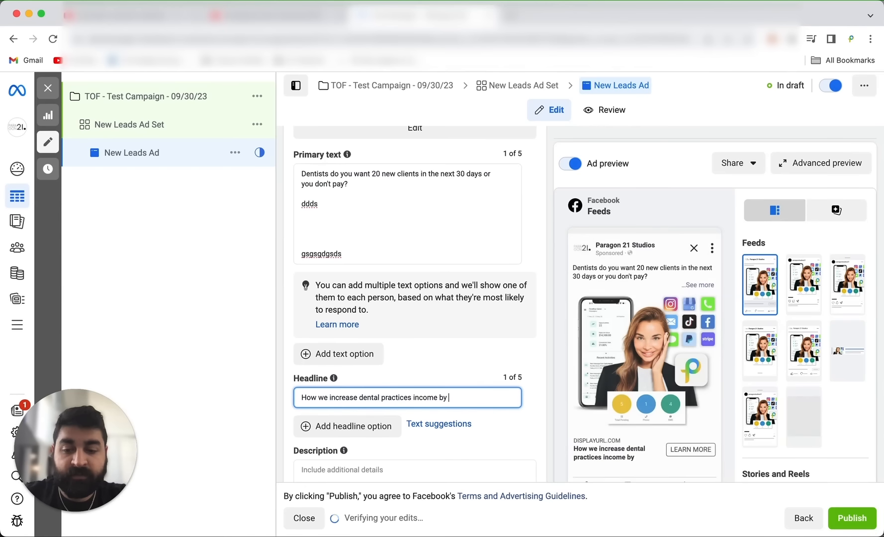
type("25%")
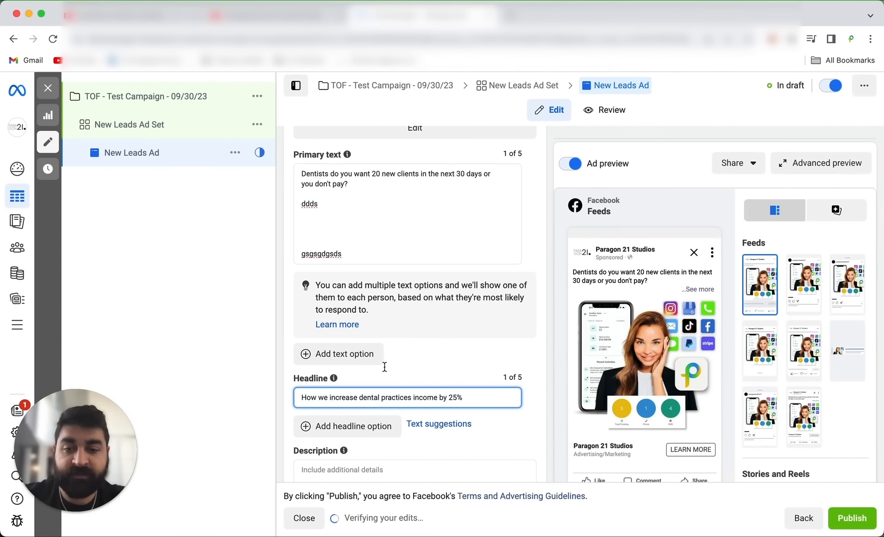
Check the explanation of the ad's Description field, leaving the field empty.
scroll(385, 367, "down", 3)
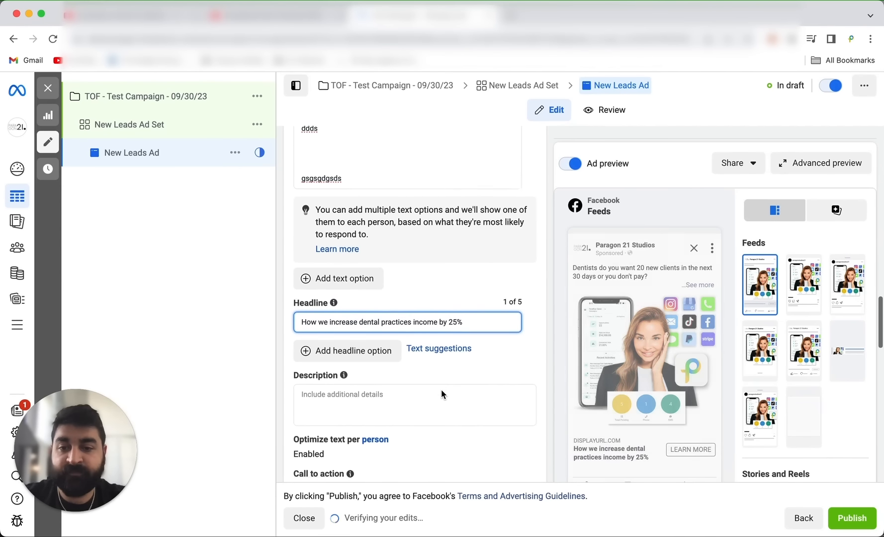
scroll(441, 389, "down", 3)
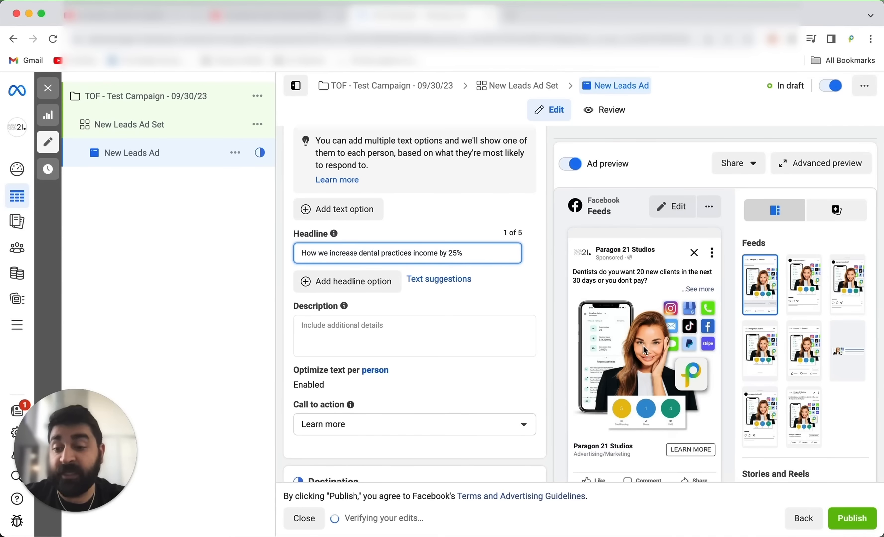
scroll(644, 345, "down", 2)
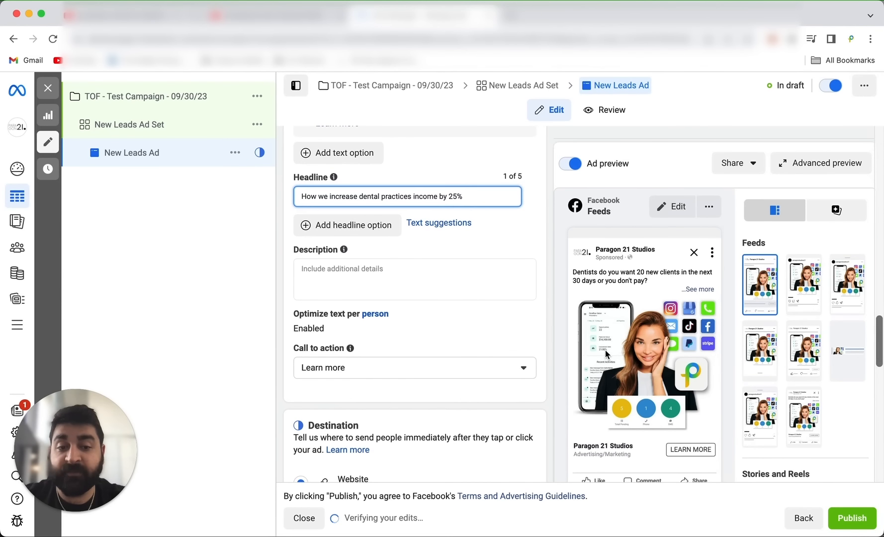
left_click(468, 274)
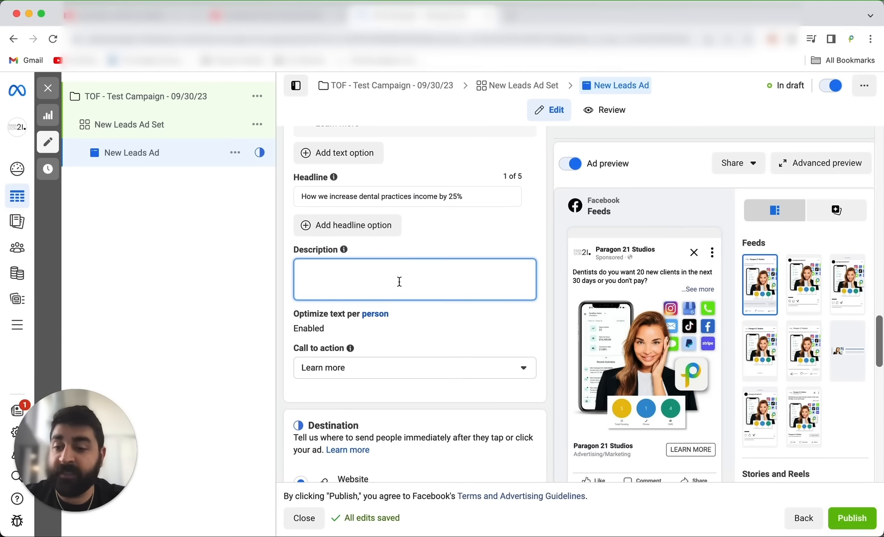
mouse_move(344, 250)
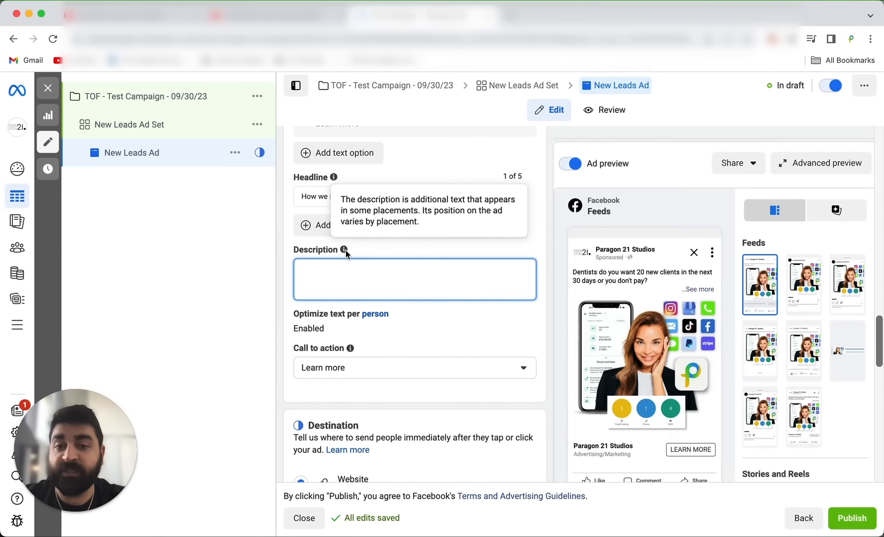
scroll(382, 285, "down", 2)
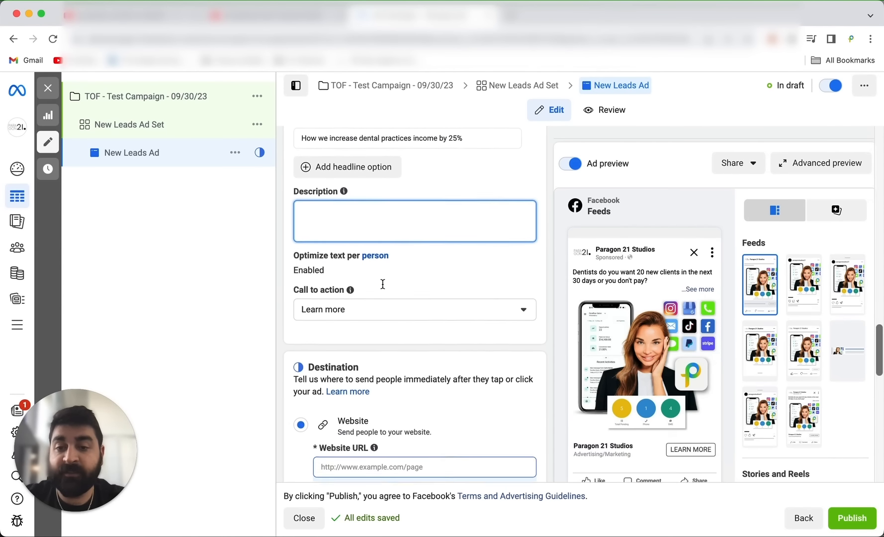
Look through the available call to action options, keeping "Learn more" selected.
left_click(381, 286)
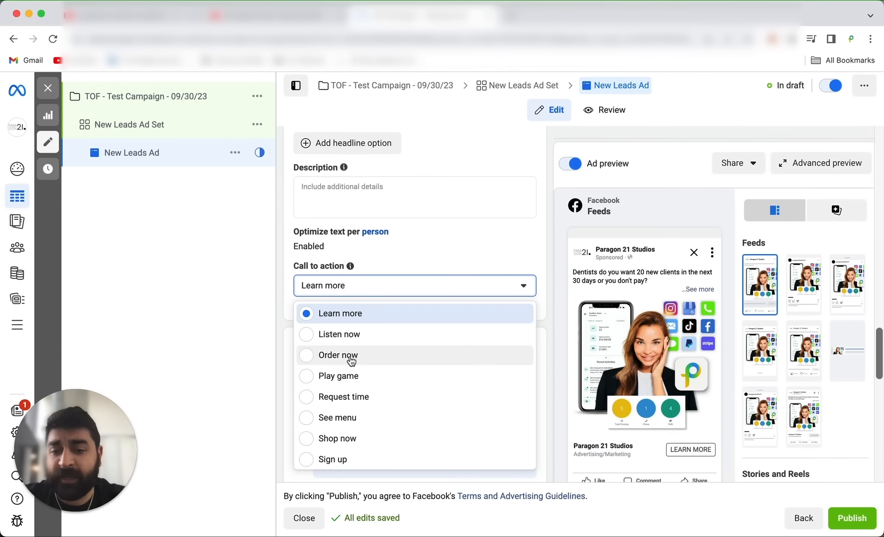
scroll(350, 358, "down", 3)
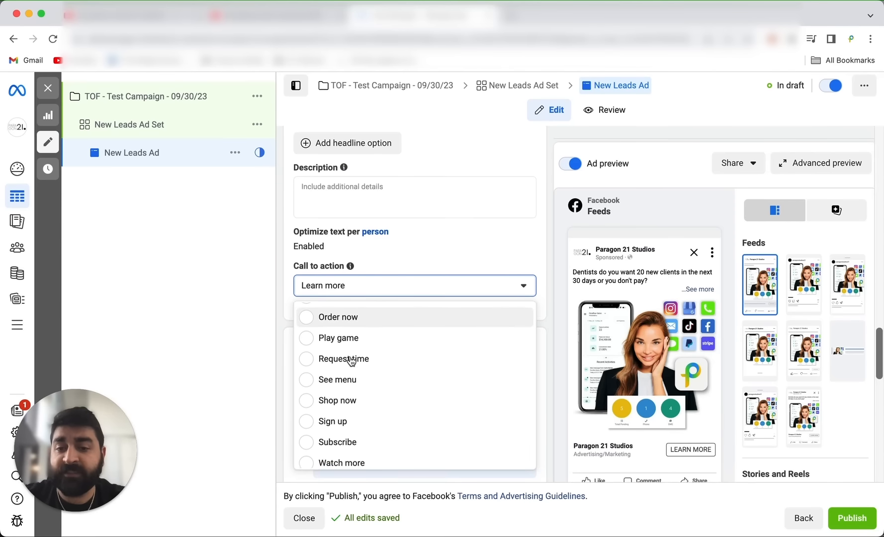
scroll(350, 358, "up", 3)
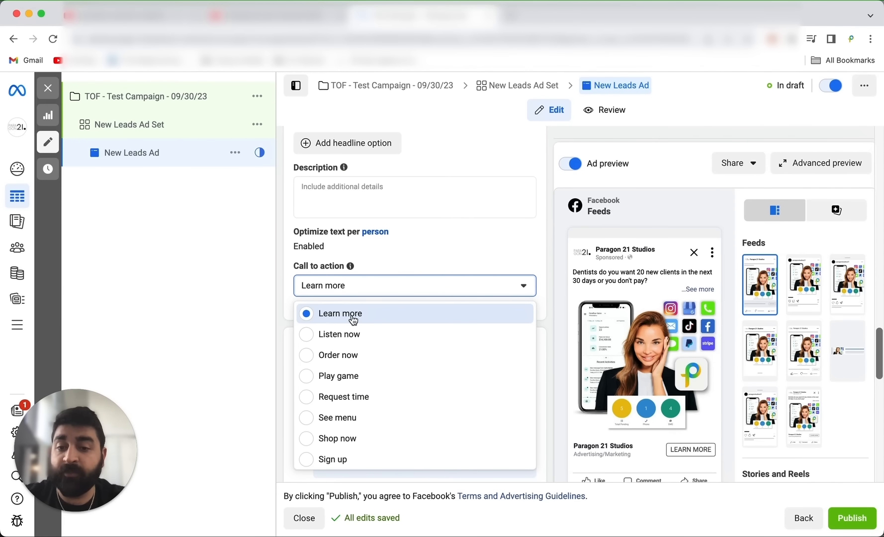
scroll(359, 428, "up", 3)
scroll(356, 426, "up", 1)
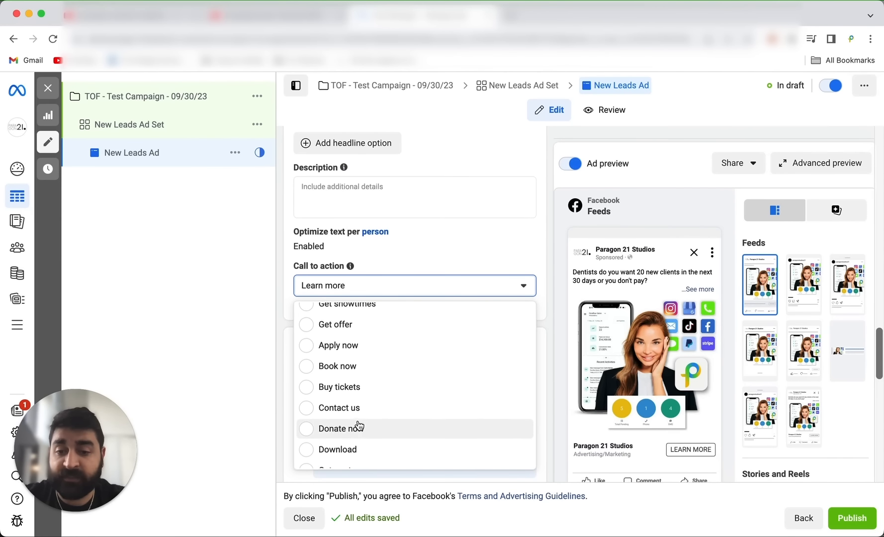
scroll(356, 423, "down", 1)
scroll(362, 432, "up", 1)
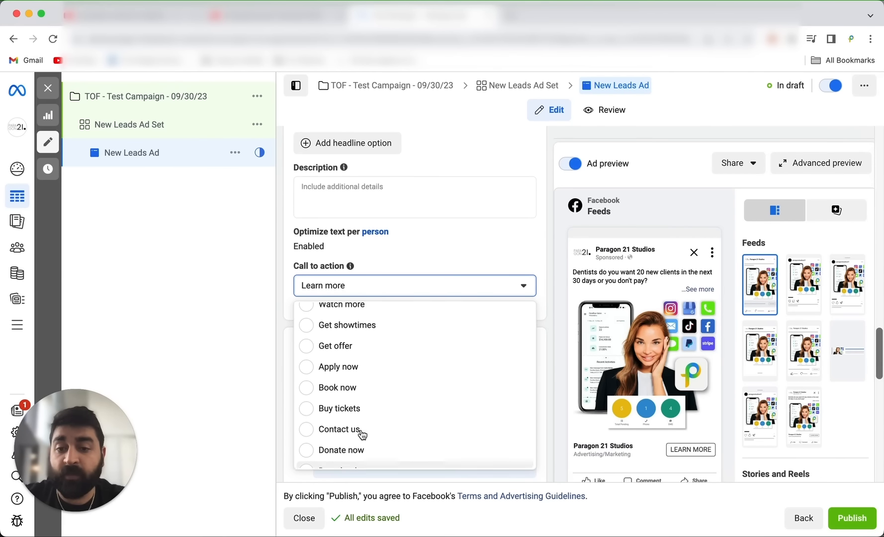
scroll(361, 431, "down", 5)
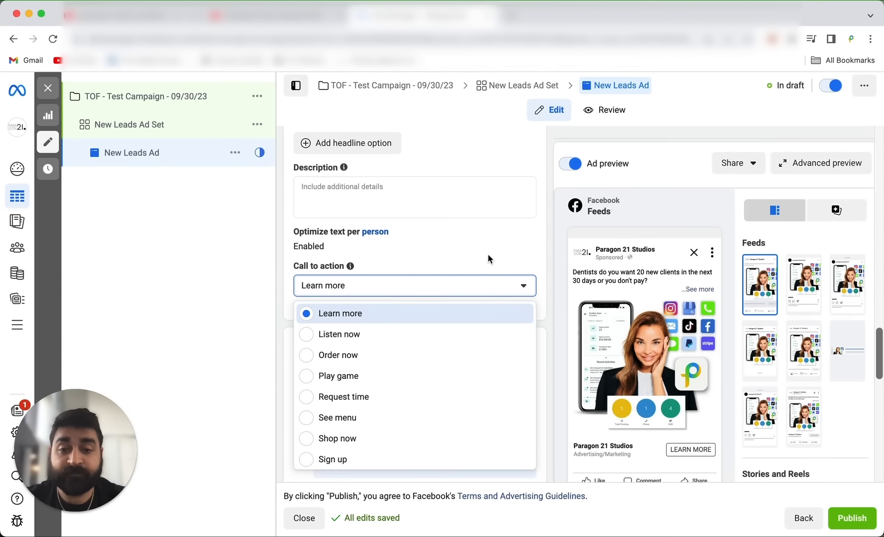
scroll(490, 260, "down", 3)
left_click(401, 174)
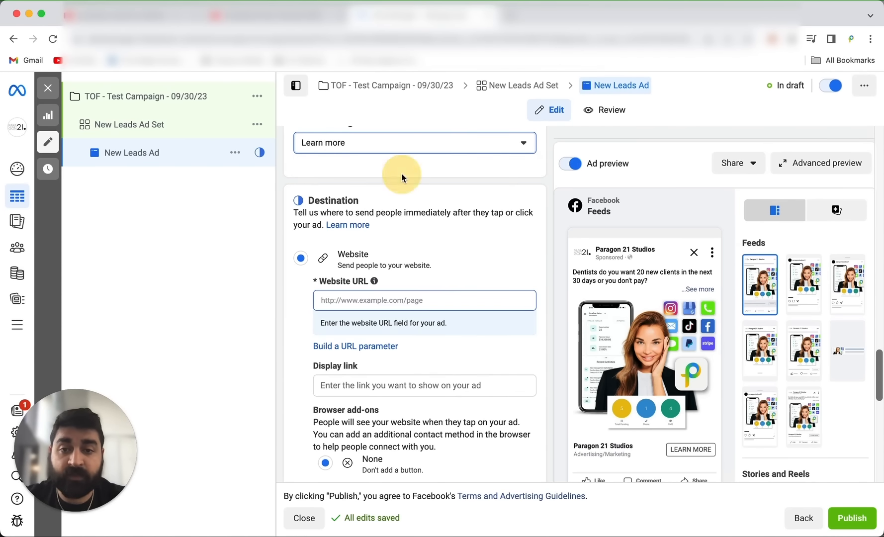
Set the destination's website URL to "yourlandingpage.com".
scroll(465, 257, "down", 2)
left_click(421, 231)
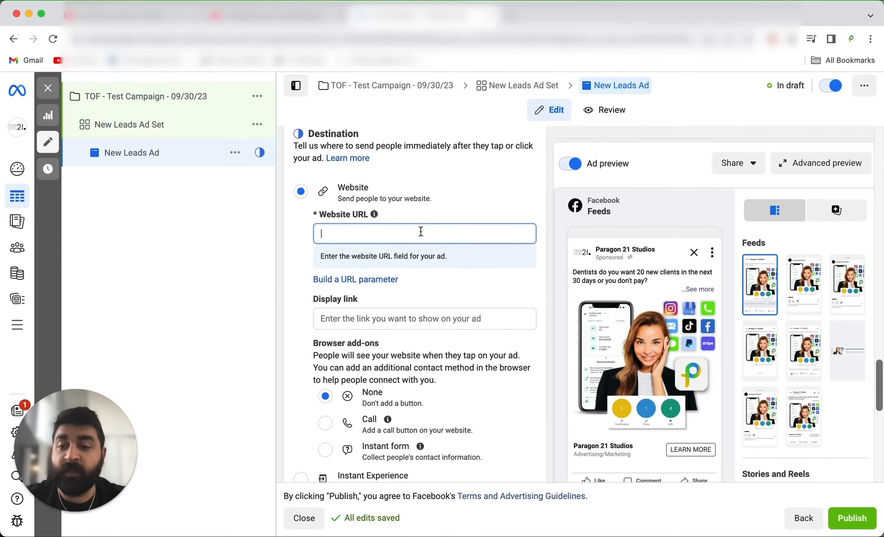
type("yourlandin")
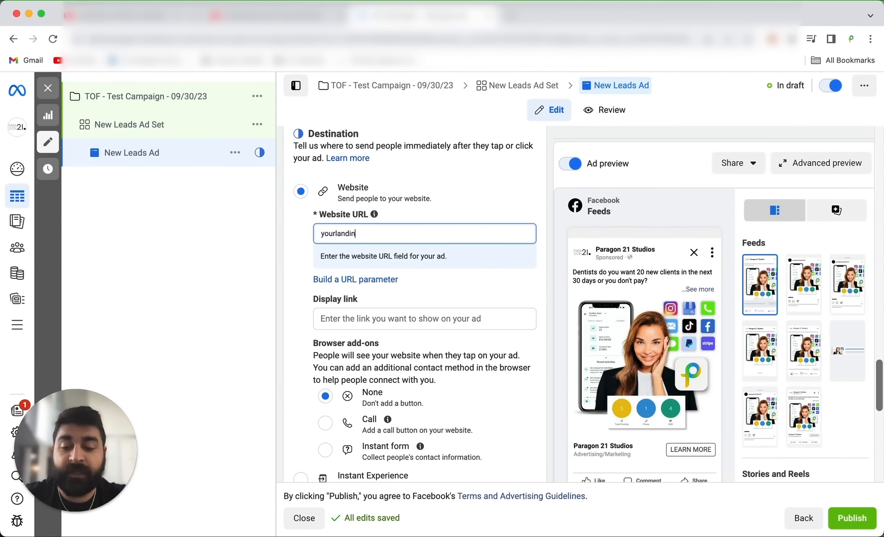
type("gpage.com")
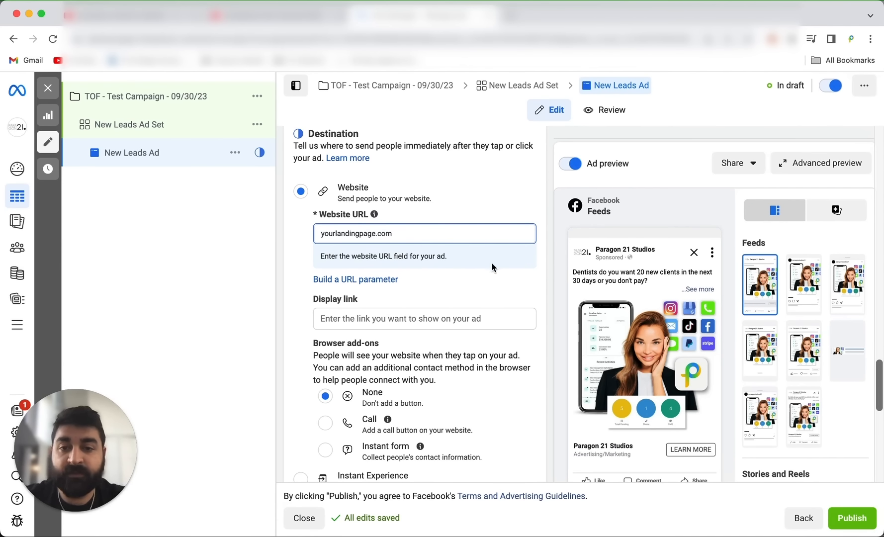
left_click(509, 279)
Review the ad's browser add-ons, languages and tracking settings, and return to its media and Advantage+ creative settings.
scroll(509, 279, "down", 5)
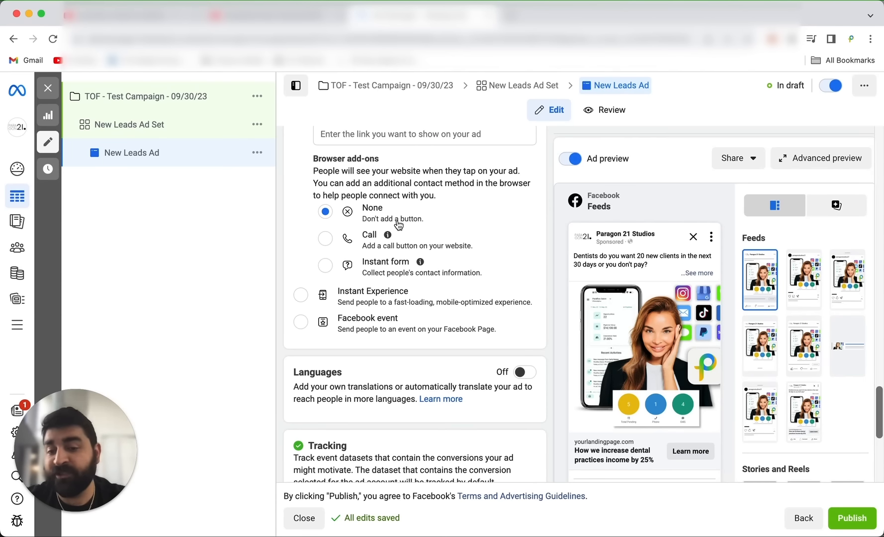
scroll(399, 225, "down", 2)
scroll(398, 225, "down", 5)
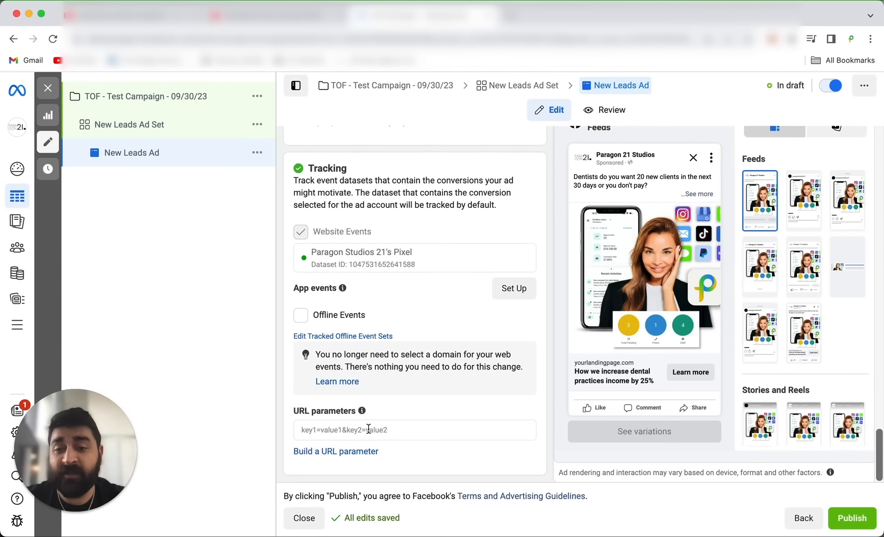
scroll(369, 429, "up", 15)
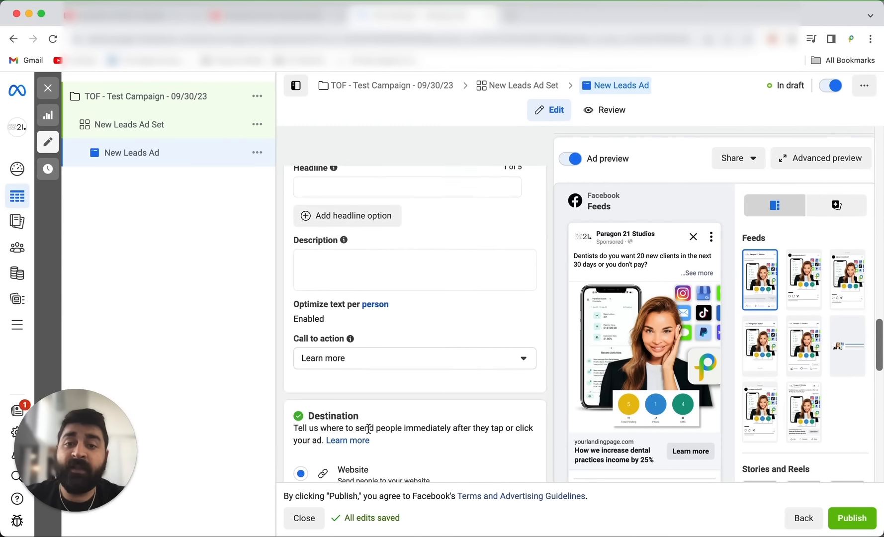
scroll(368, 428, "up", 1)
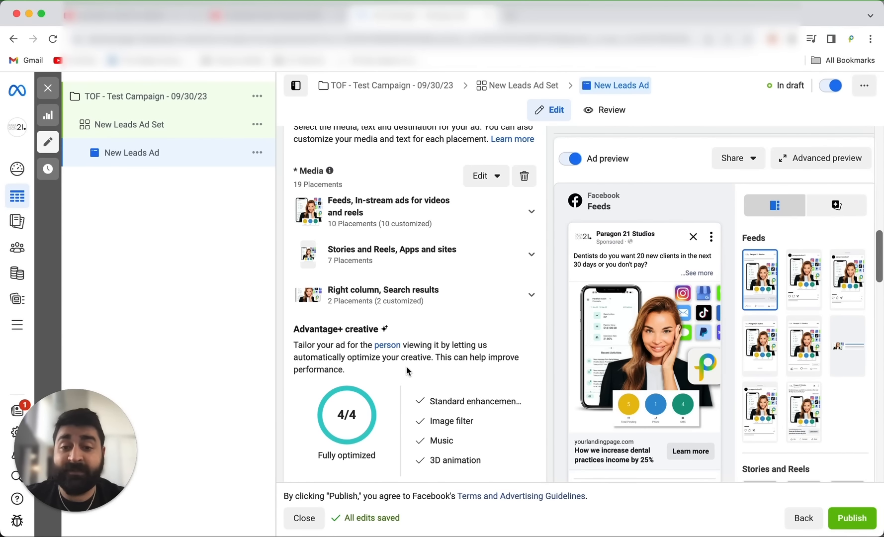